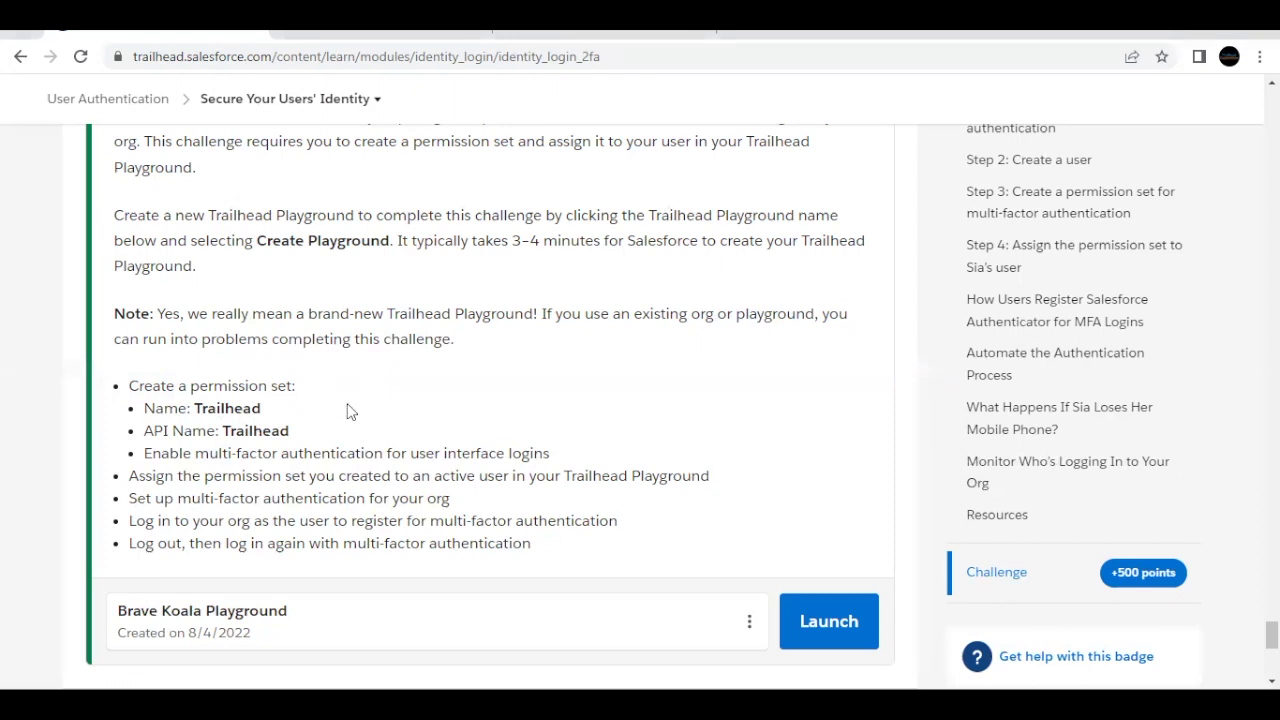
Scroll the challenge page down to the permission-set requirements and the Brave Koala Playground Launch card.
{"action": "scroll", "coordinate": [478, 401], "scroll_direction": "down", "scroll_amount": 1}
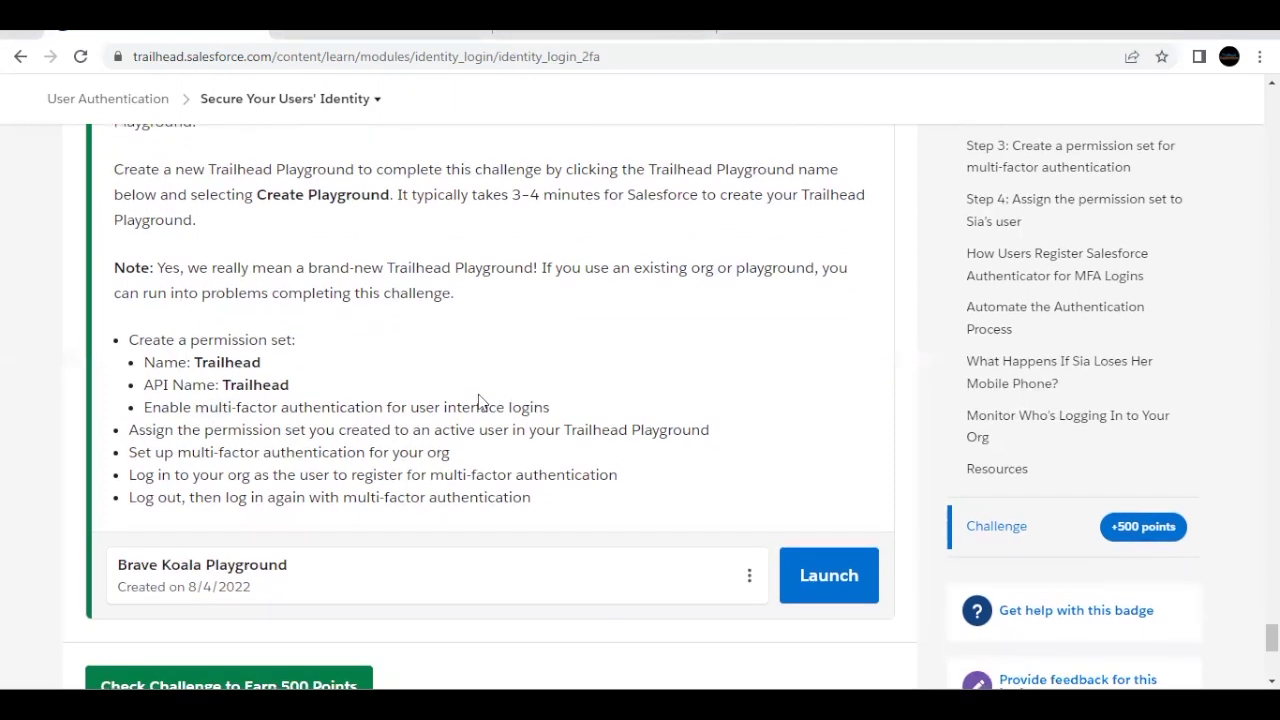
Keep Brave Koala Playground as the hands-on org and move to its Salesforce Setup tab.
{"action": "left_click", "coordinate": [751, 582]}
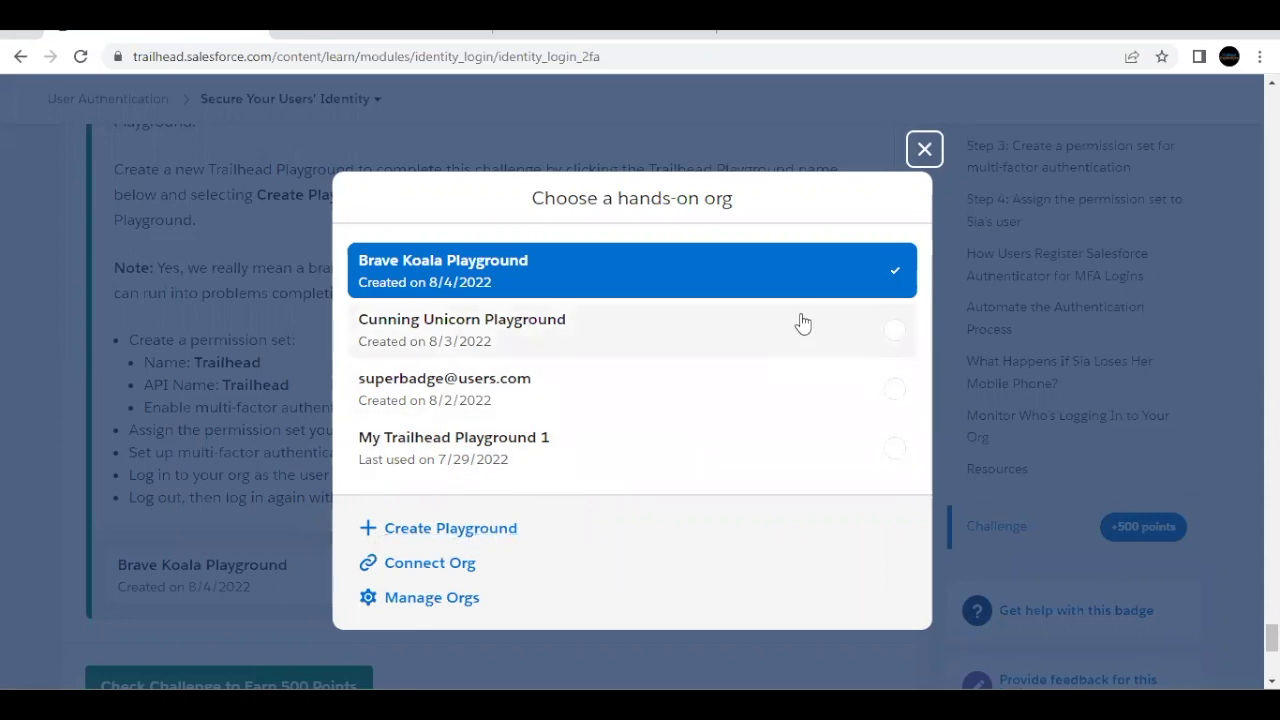
{"action": "left_click", "coordinate": [925, 151]}
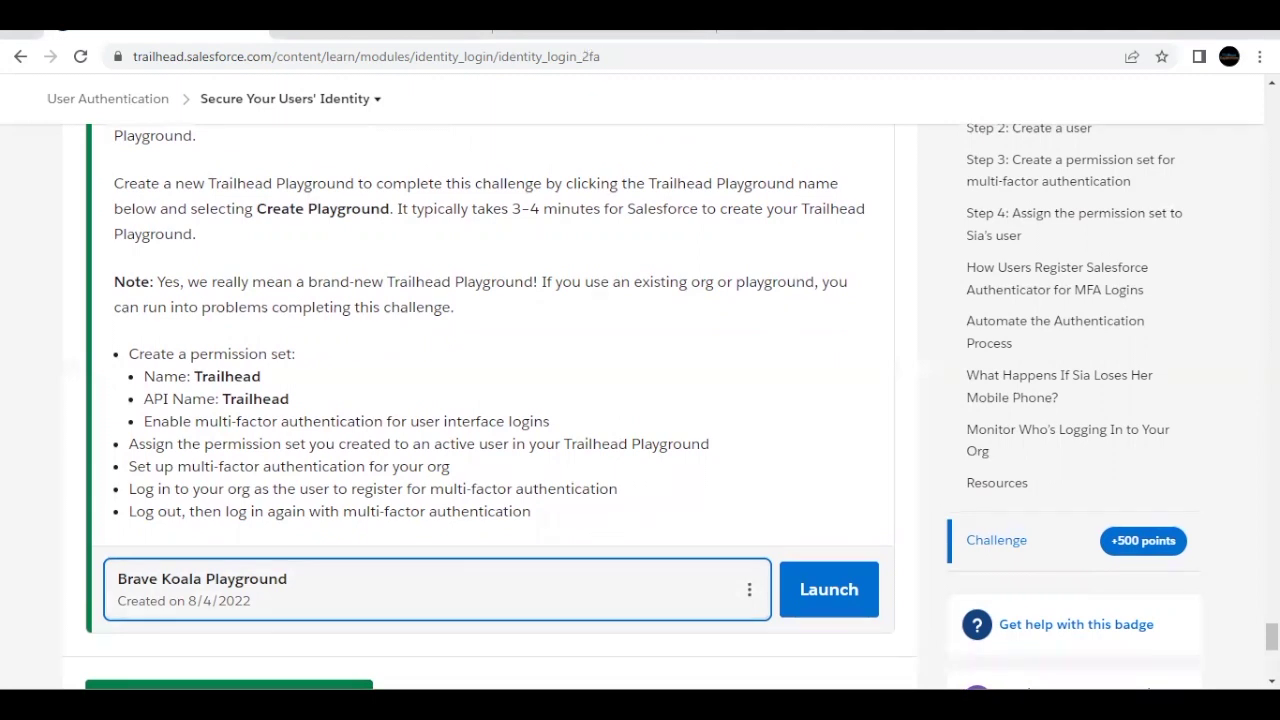
{"action": "left_click", "coordinate": [594, 40]}
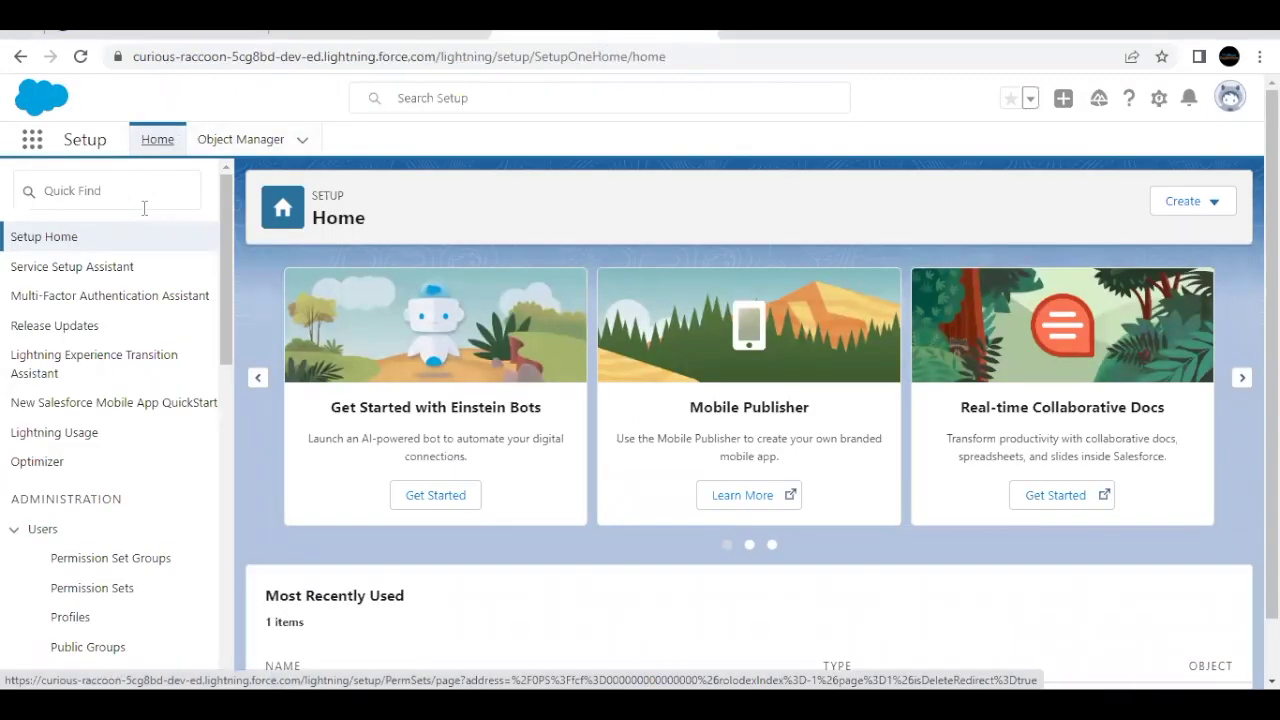
Search Quick Find for 'perm', open Permission Sets, and start a new permission set.
{"action": "left_click", "coordinate": [152, 196]}
{"action": "type", "text": "perm"}
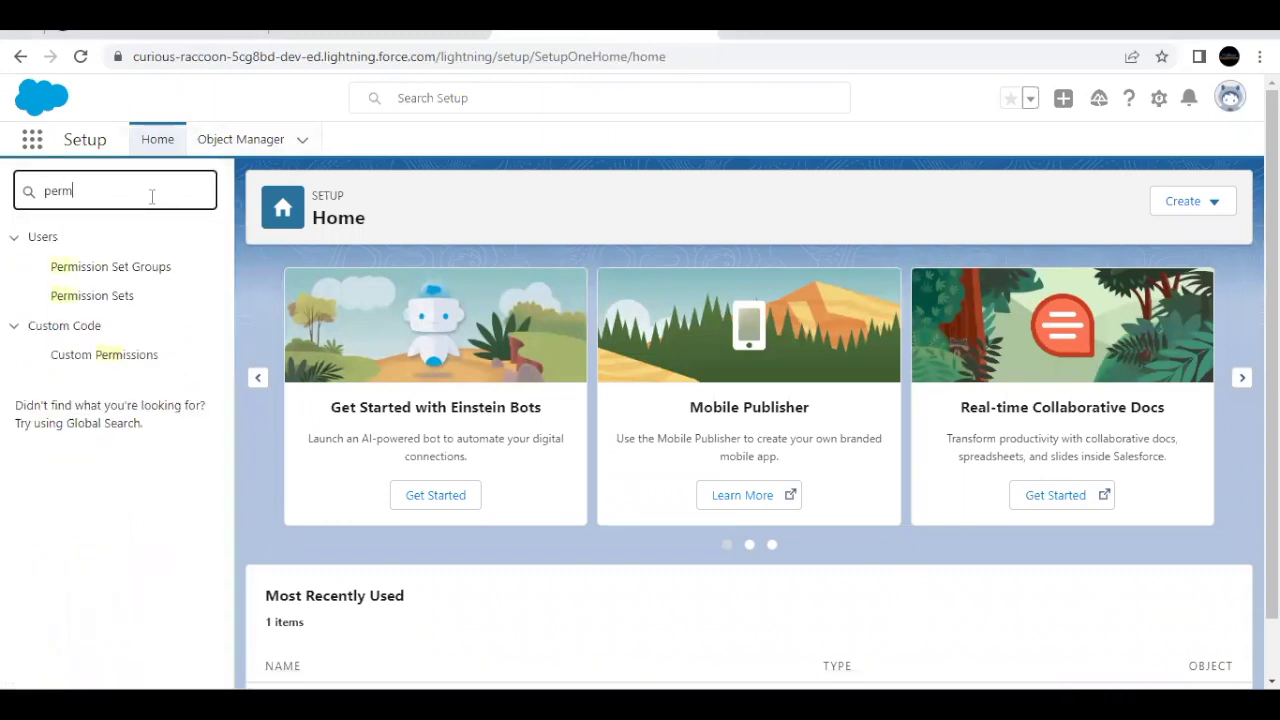
{"action": "left_click", "coordinate": [71, 300]}
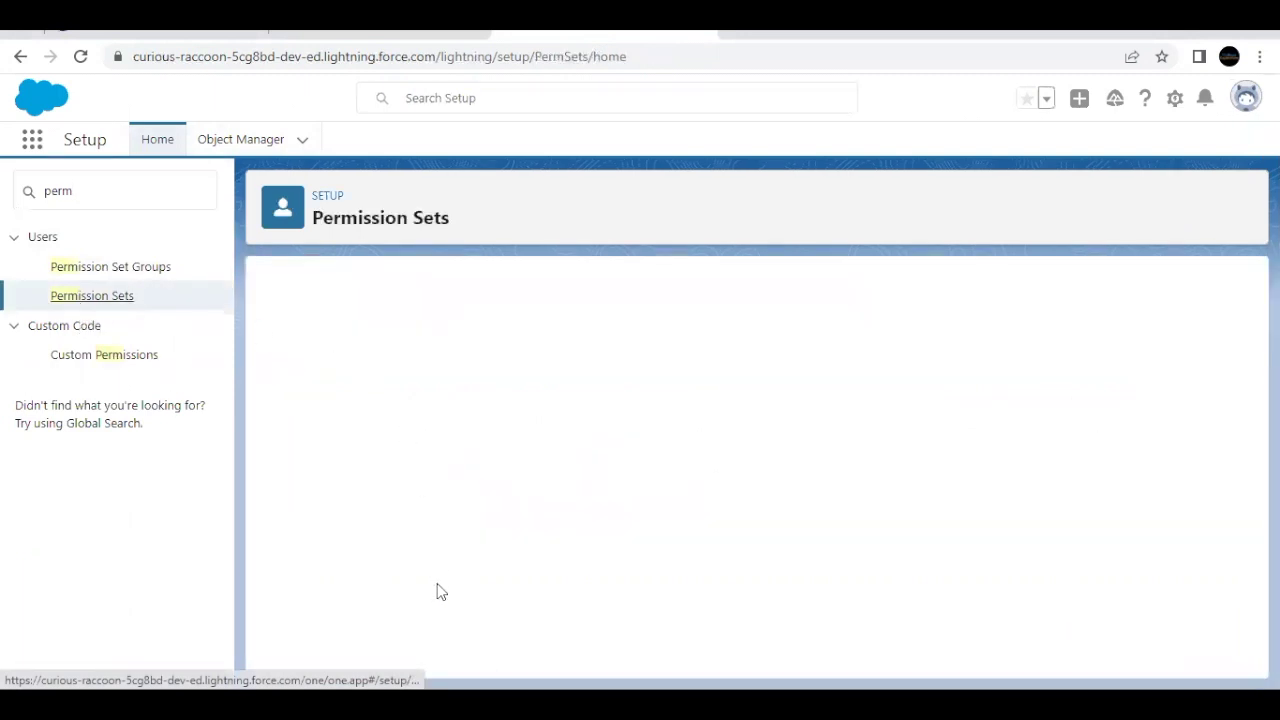
{"action": "scroll", "coordinate": [441, 591], "scroll_direction": "down", "scroll_amount": 2}
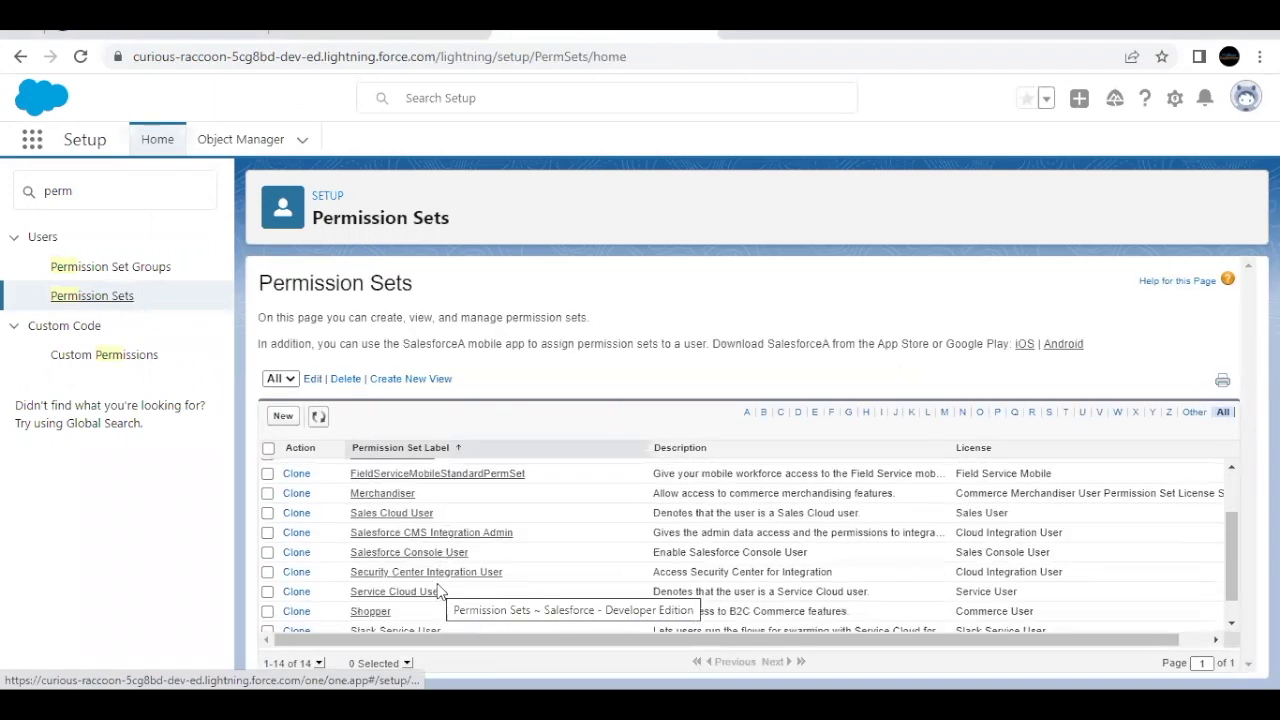
{"action": "left_click", "coordinate": [283, 415]}
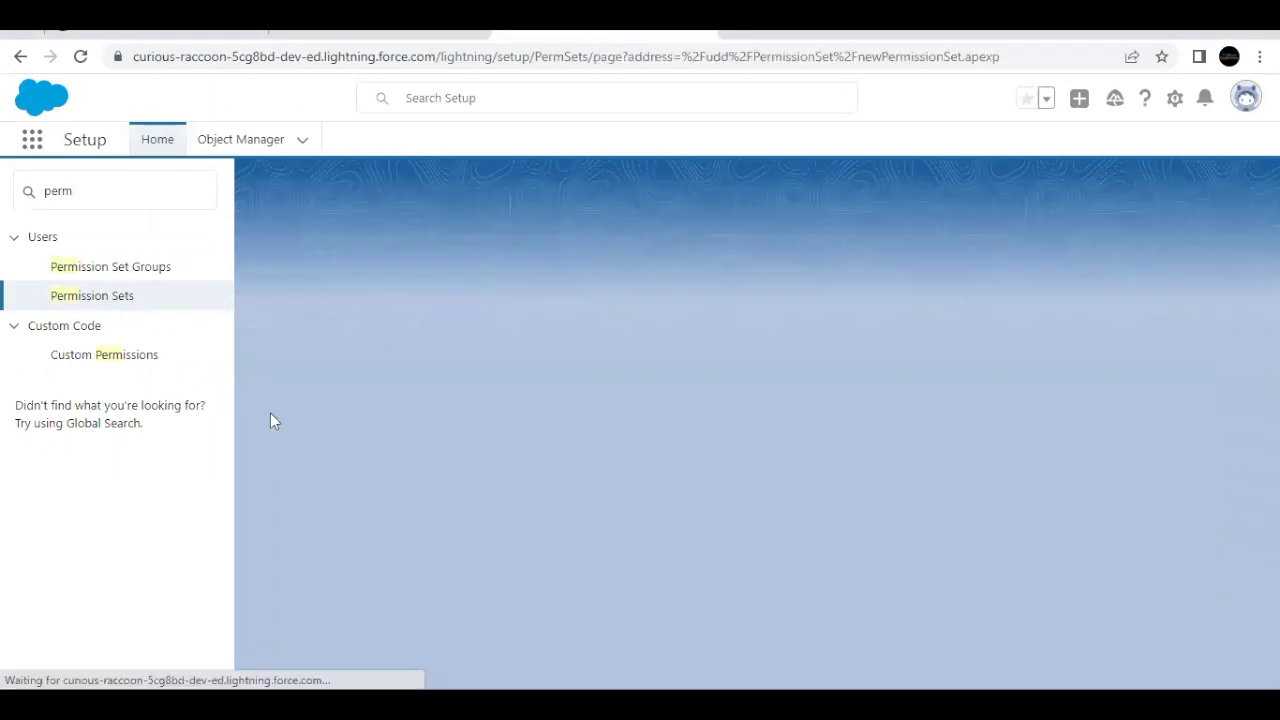
Copy 'Trailhead' from the challenge and paste it as the Label, auto-filling the API Name.
{"action": "left_click", "coordinate": [131, 33]}
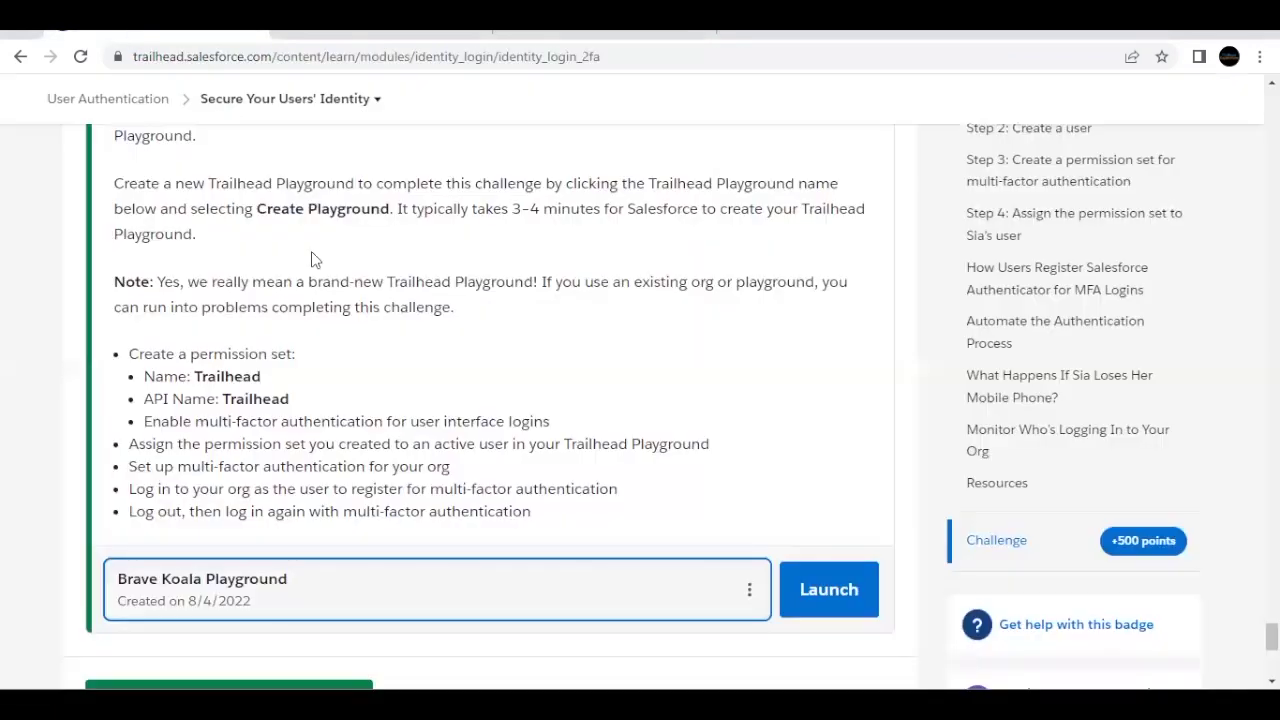
{"action": "double_click", "coordinate": [224, 377]}
{"action": "key", "text": "ctrl+c"}
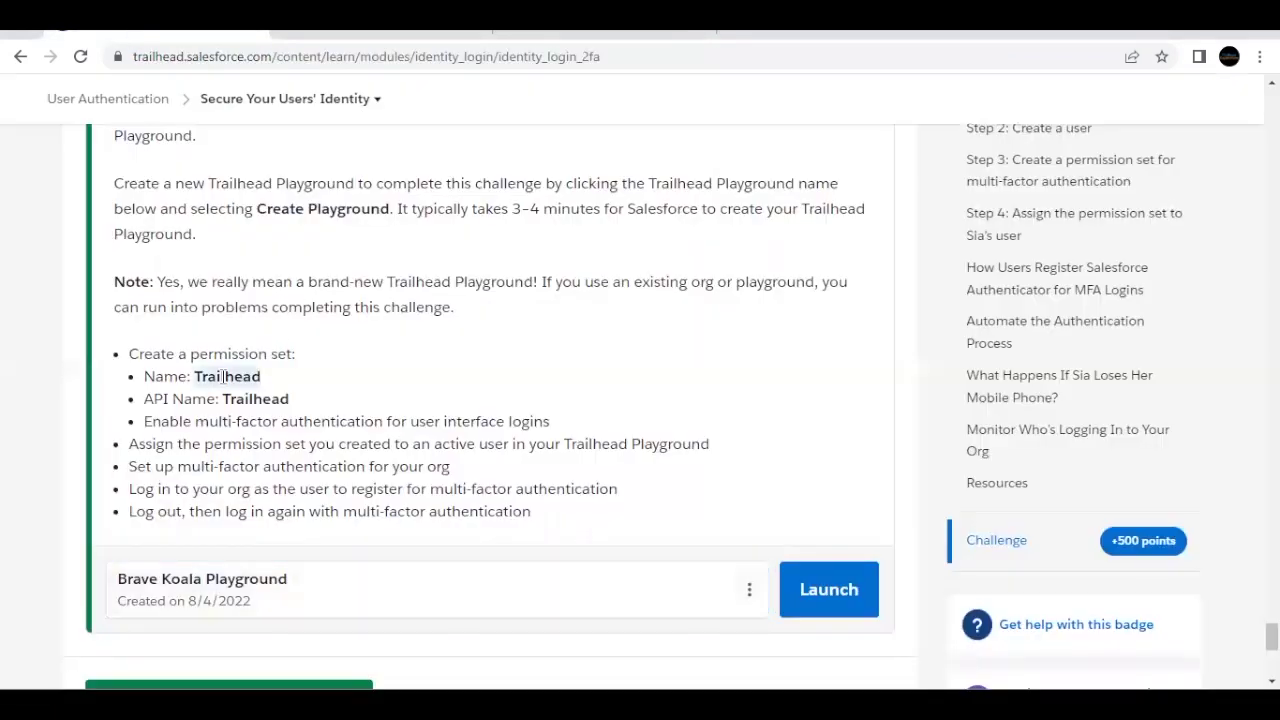
{"action": "left_click", "coordinate": [622, 40]}
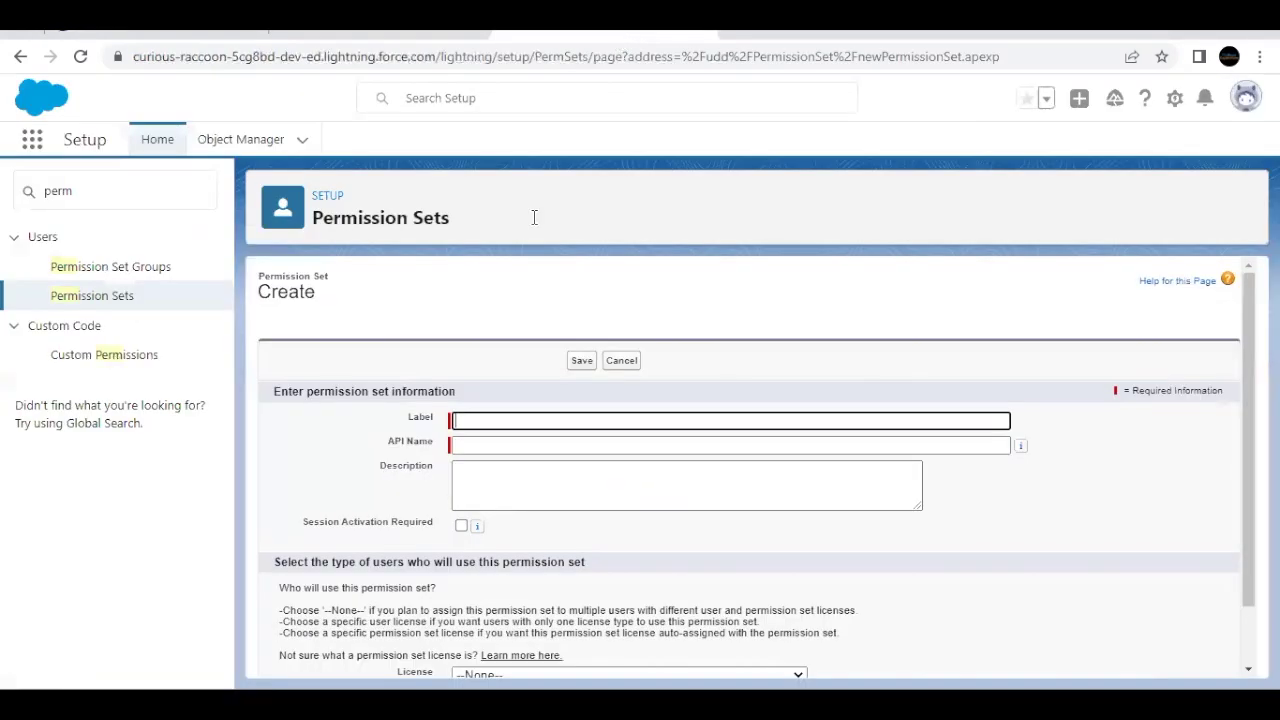
{"action": "left_click", "coordinate": [461, 444]}
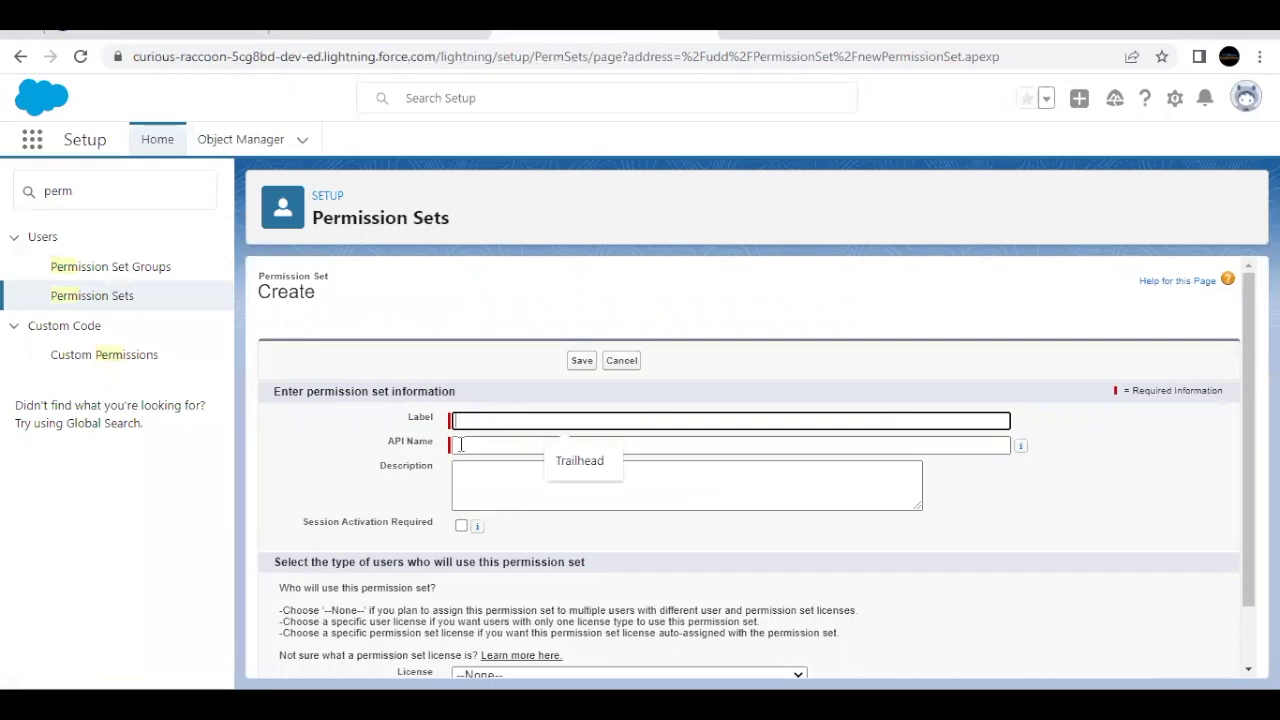
{"action": "key", "text": "ctrl+v"}
{"action": "left_click", "coordinate": [461, 445]}
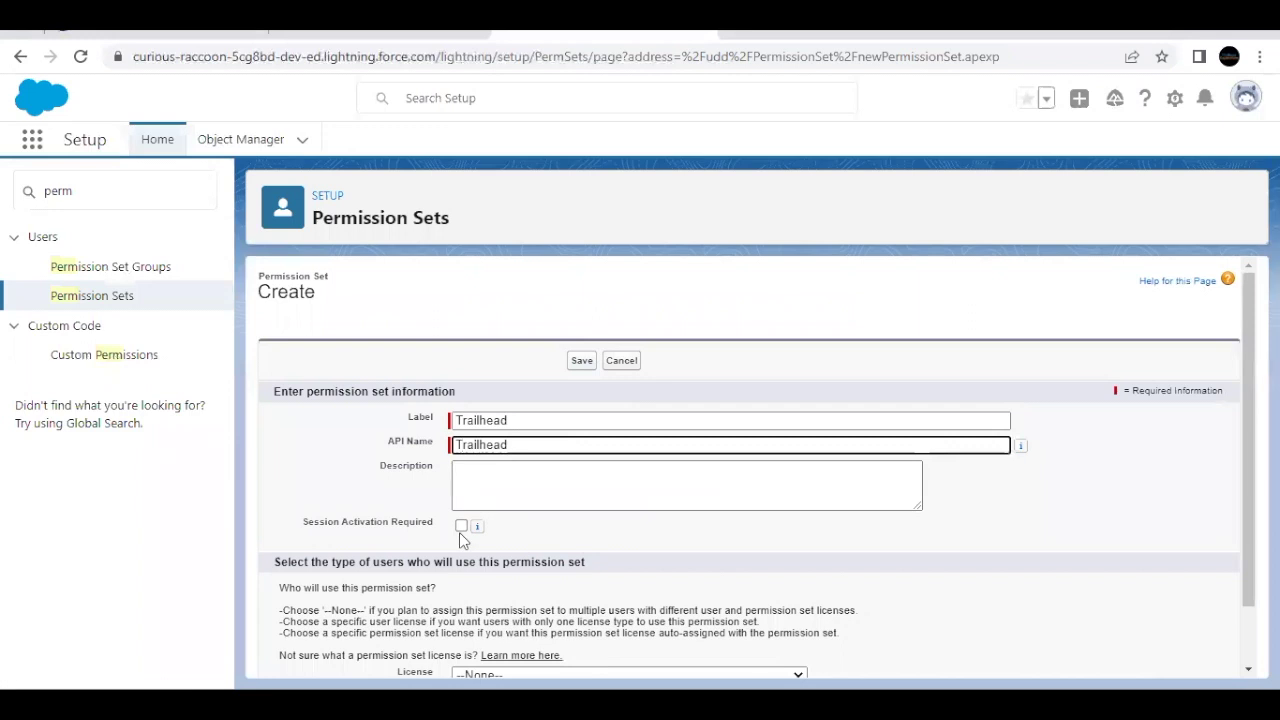
{"action": "scroll", "coordinate": [459, 532], "scroll_direction": "down", "scroll_amount": 1}
{"action": "scroll", "coordinate": [576, 486], "scroll_direction": "up", "scroll_amount": 1}
Save the Trailhead permission set, open its System Permissions for editing, then recheck the challenge.
{"action": "left_click", "coordinate": [582, 362]}
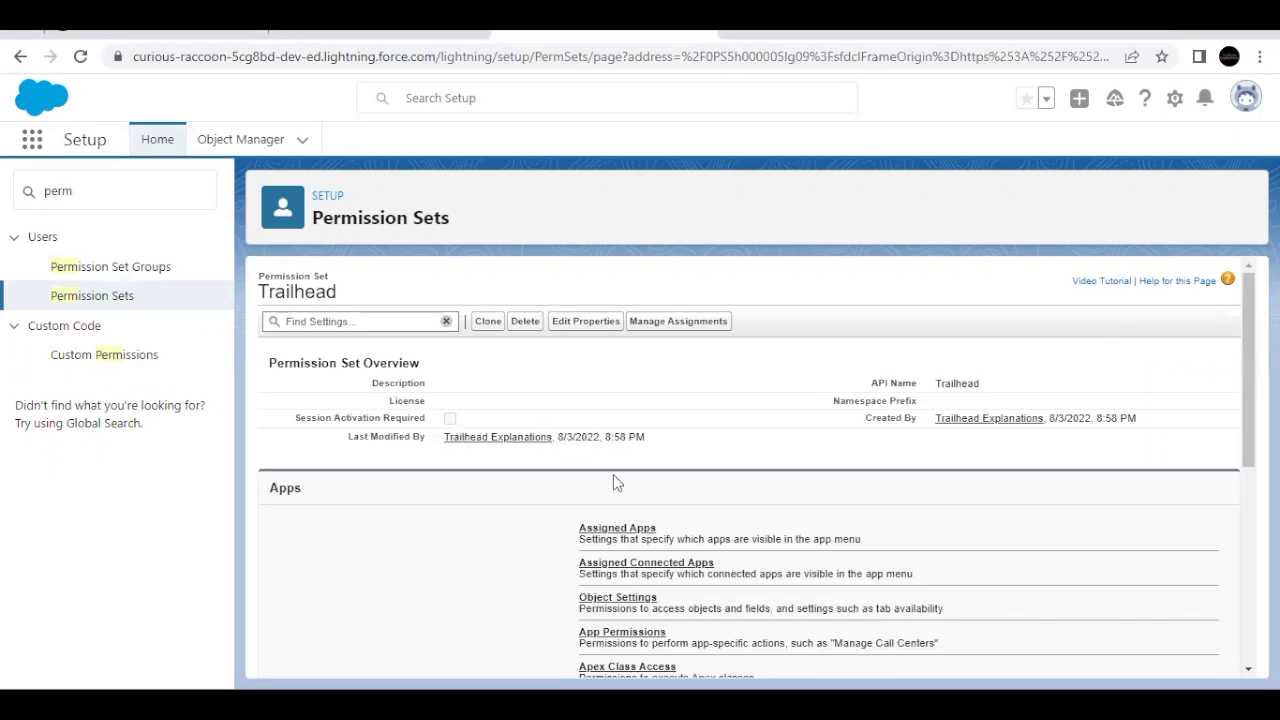
{"action": "scroll", "coordinate": [613, 483], "scroll_direction": "down", "scroll_amount": 5}
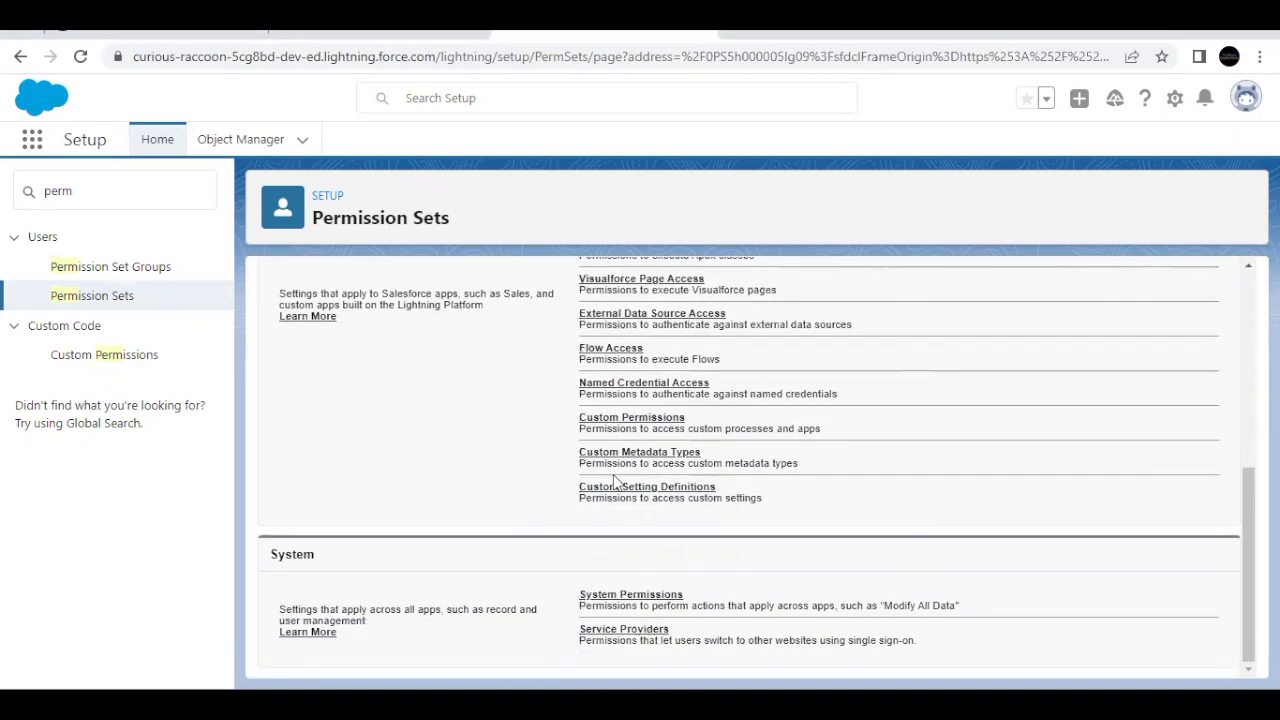
{"action": "left_click", "coordinate": [613, 597]}
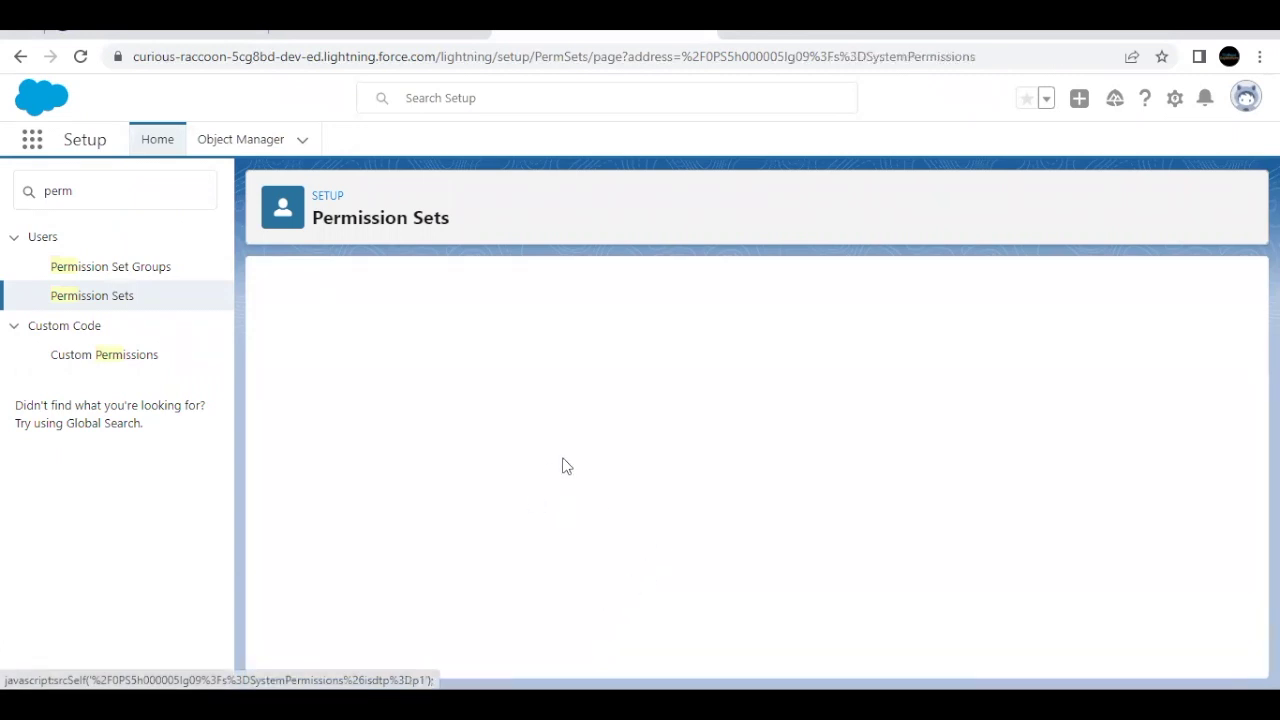
{"action": "left_click", "coordinate": [579, 398]}
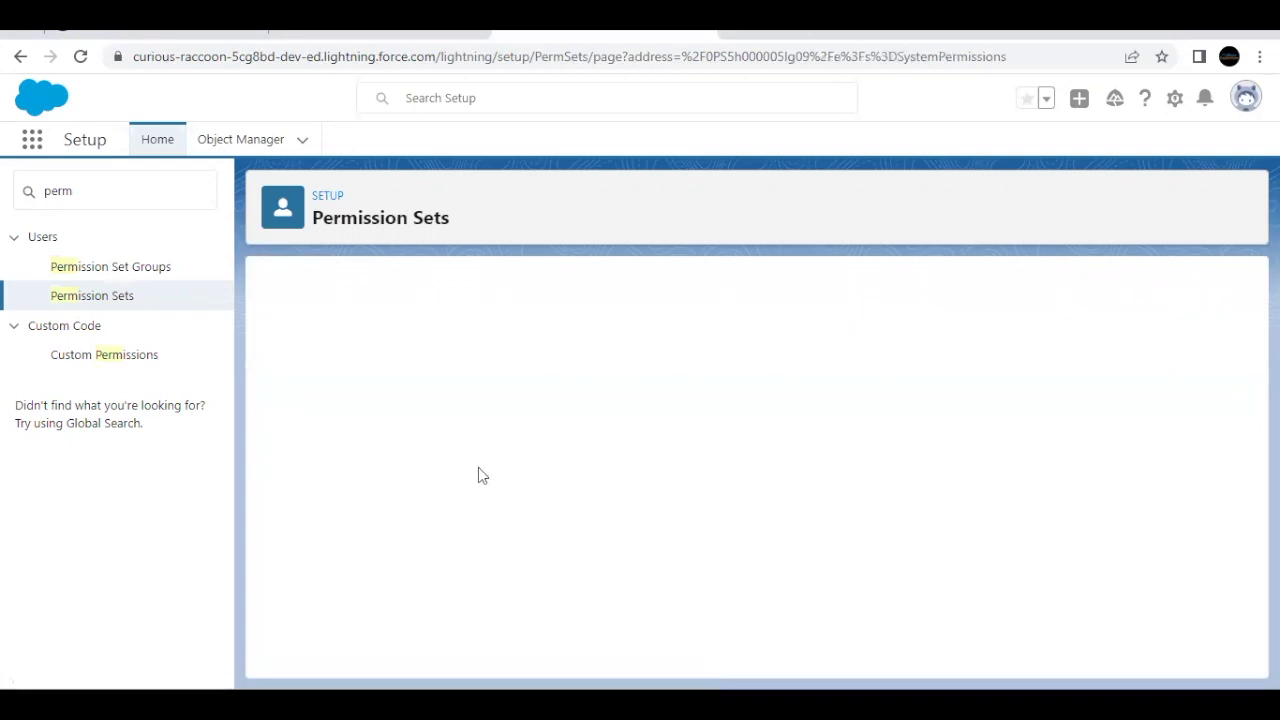
{"action": "left_click", "coordinate": [172, 40]}
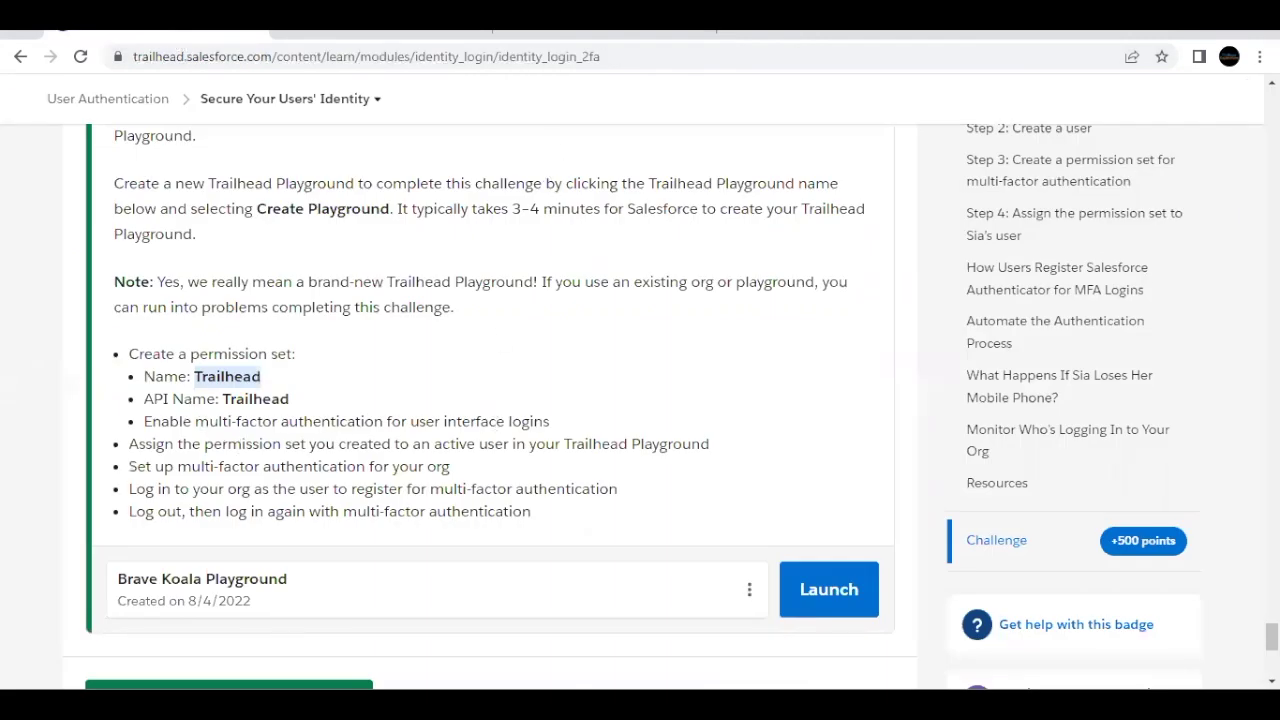
Check 'Multi-Factor Authentication for User Interface Logins', save, and confirm the permission change.
{"action": "left_click", "coordinate": [600, 34]}
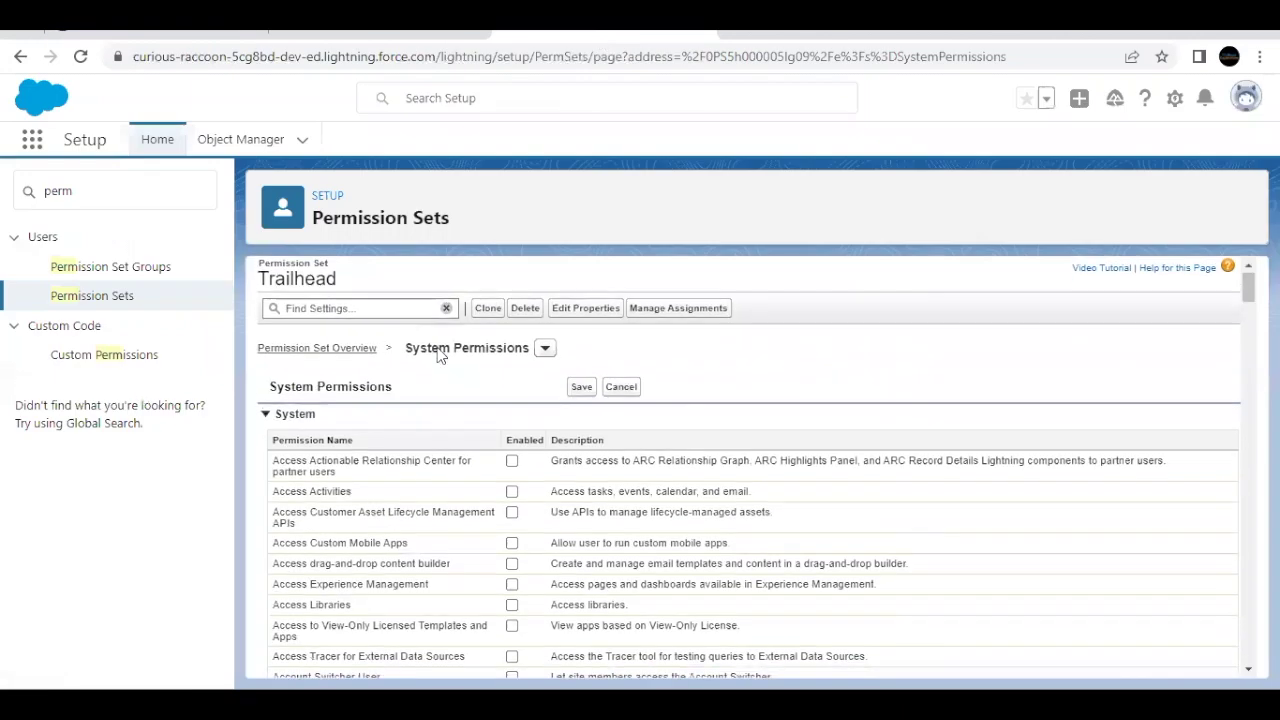
{"action": "scroll", "coordinate": [417, 455], "scroll_direction": "down", "scroll_amount": 3}
{"action": "scroll", "coordinate": [417, 473], "scroll_direction": "down", "scroll_amount": 20}
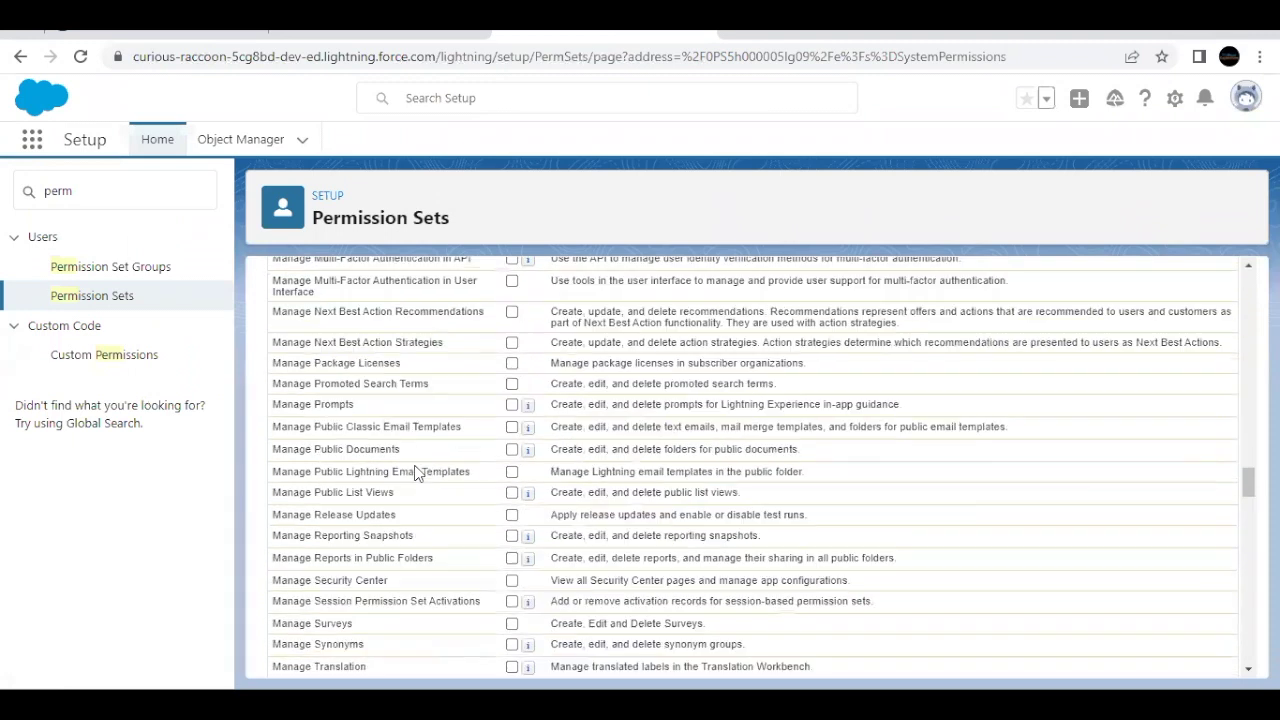
{"action": "scroll", "coordinate": [417, 473], "scroll_direction": "down", "scroll_amount": 5}
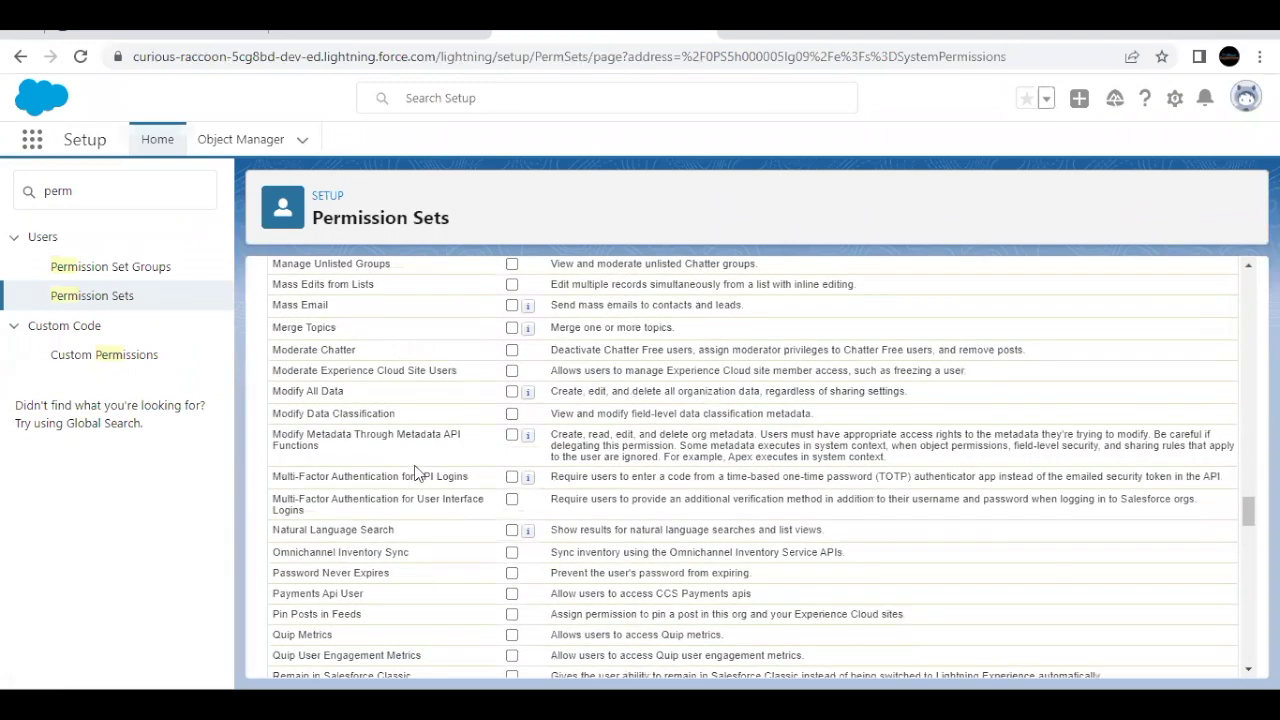
{"action": "left_click_drag", "start_coordinate": [285, 505], "coordinate": [272, 488]}
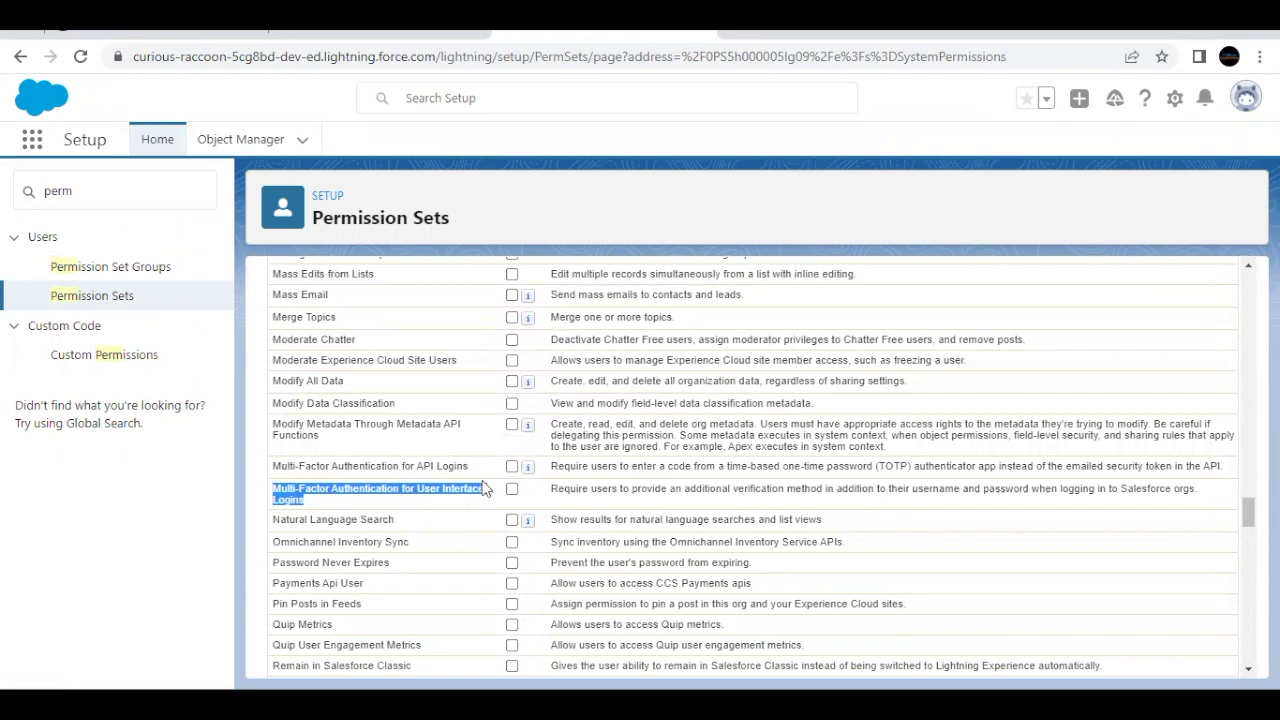
{"action": "left_click", "coordinate": [514, 490]}
{"action": "scroll", "coordinate": [663, 398], "scroll_direction": "up", "scroll_amount": 10}
{"action": "scroll", "coordinate": [663, 398], "scroll_direction": "up", "scroll_amount": 15}
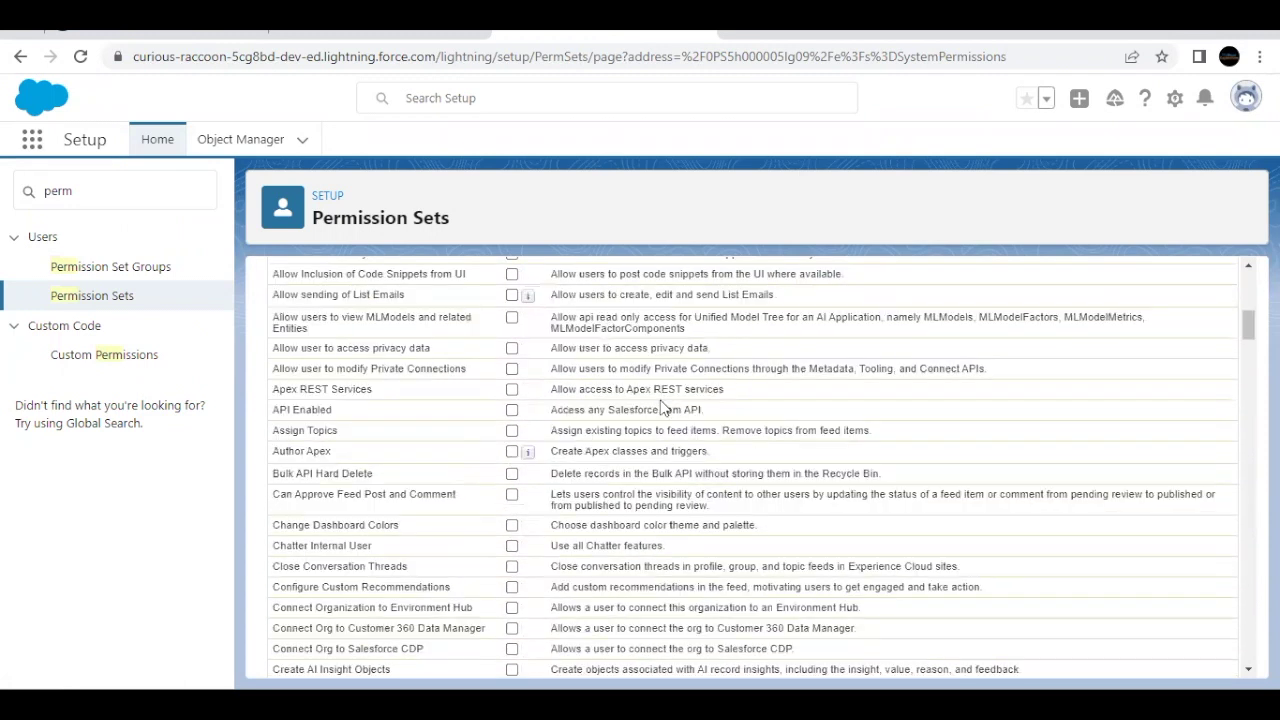
{"action": "left_click", "coordinate": [580, 401]}
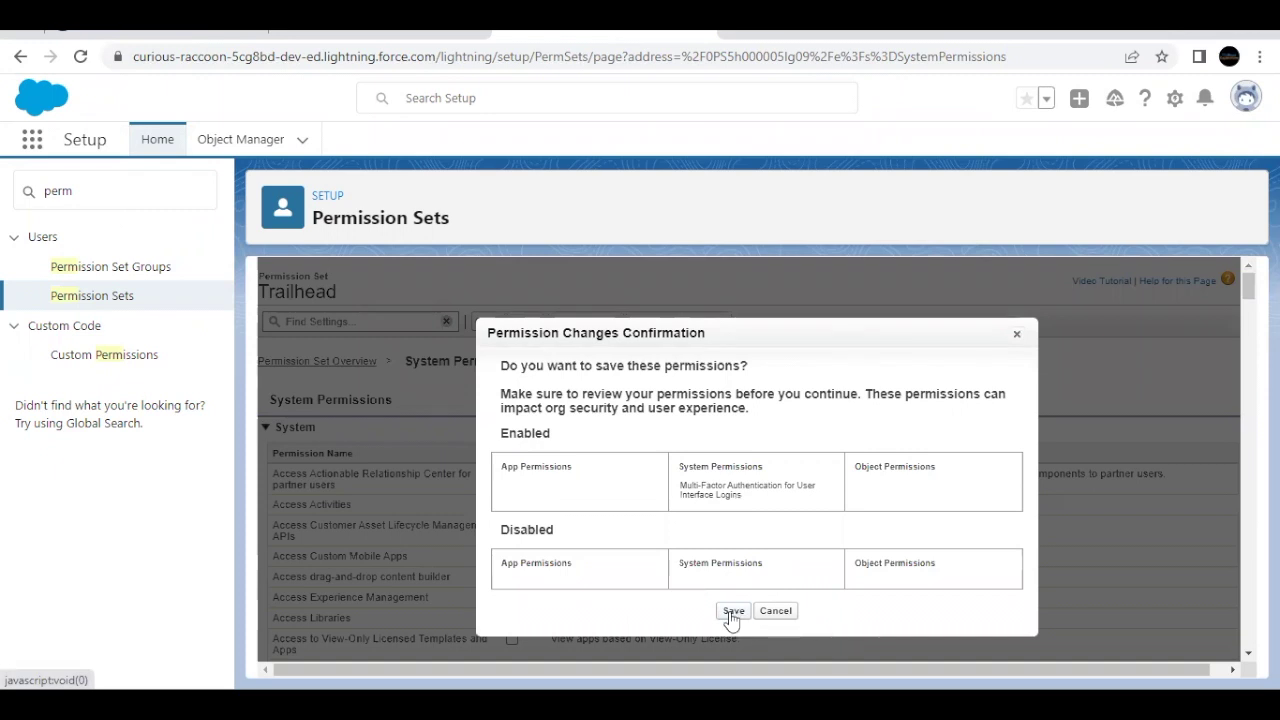
{"action": "key", "text": "Return"}
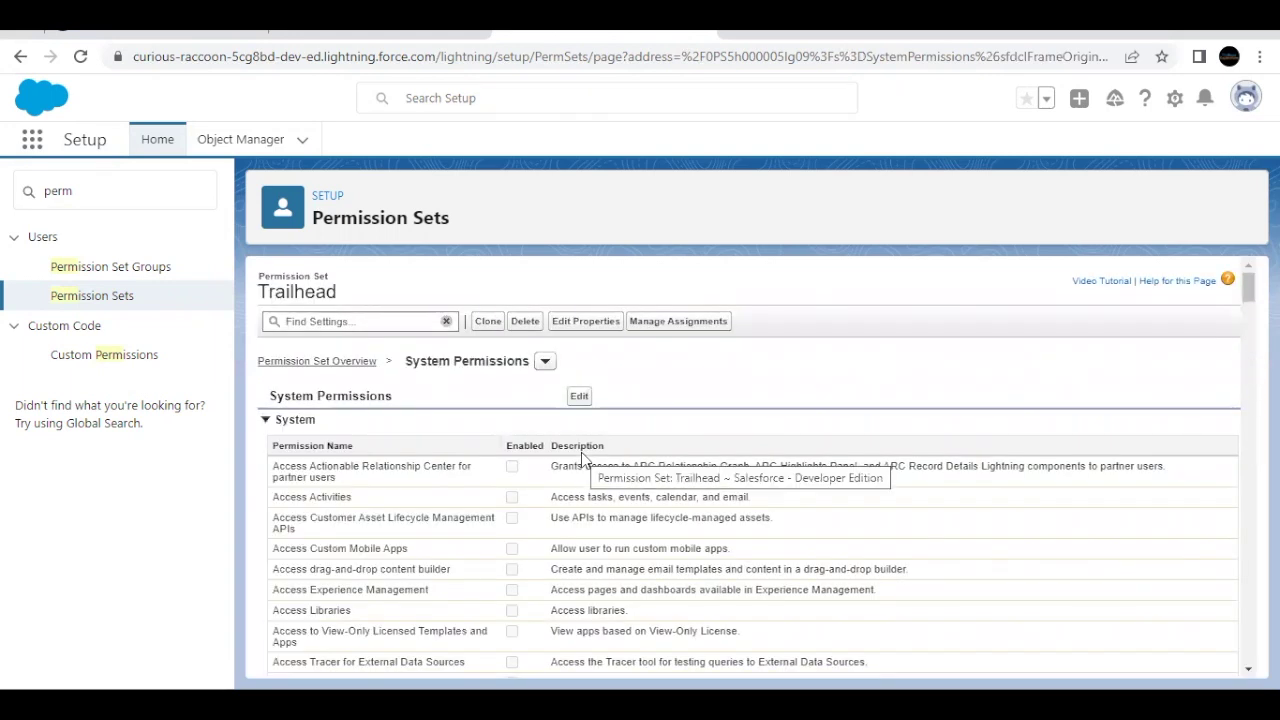
Search Quick Find for 'user', open Users, and open the System Administrator's record.
{"action": "double_click", "coordinate": [167, 190]}
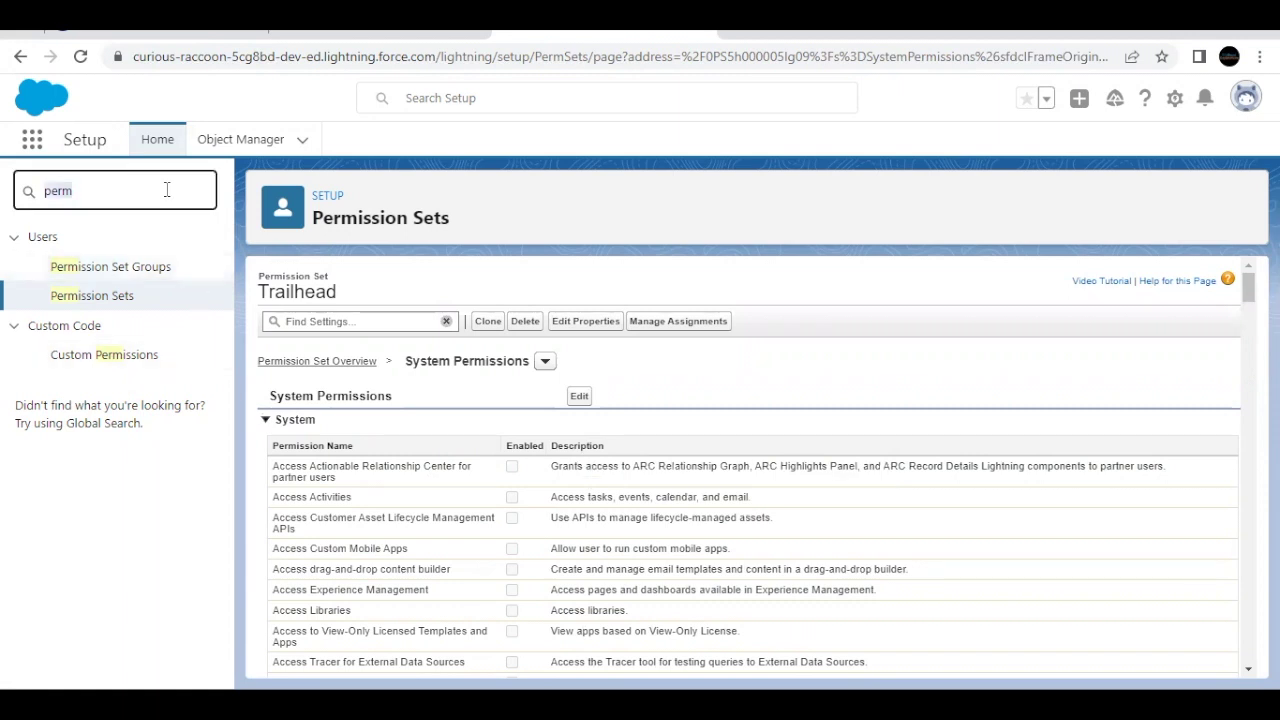
{"action": "type", "text": "user"}
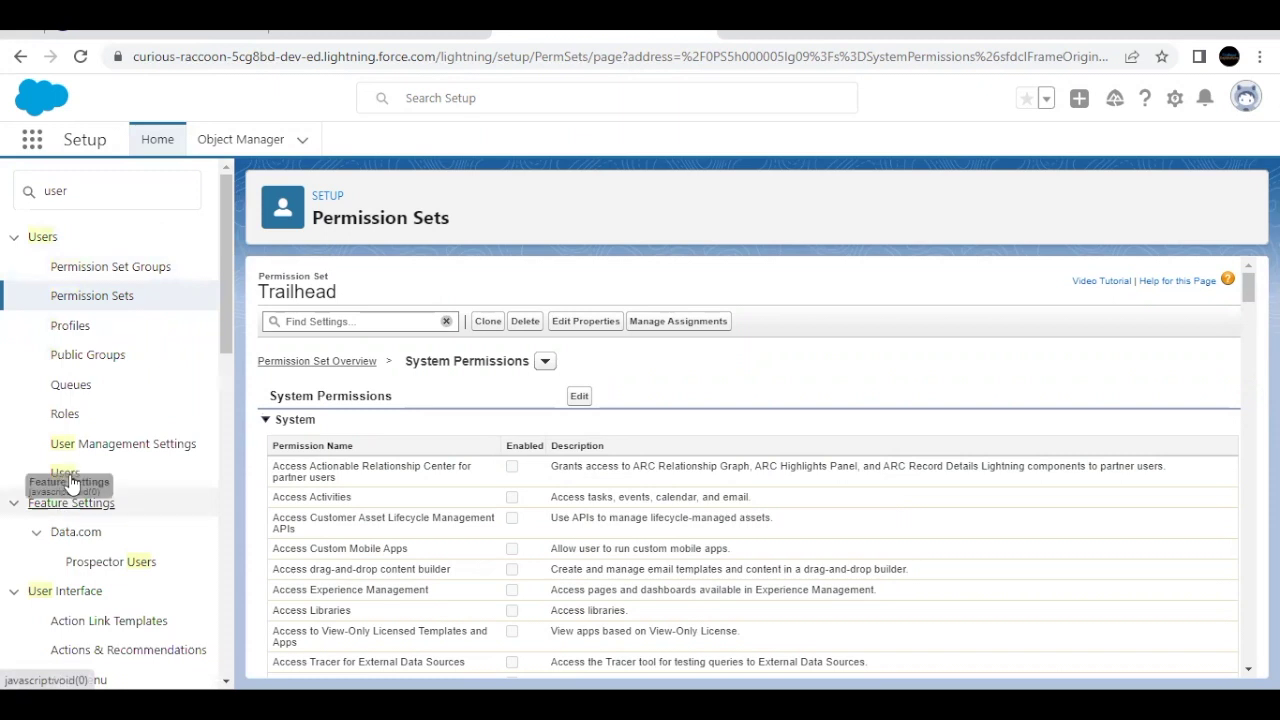
{"action": "left_click", "coordinate": [66, 474]}
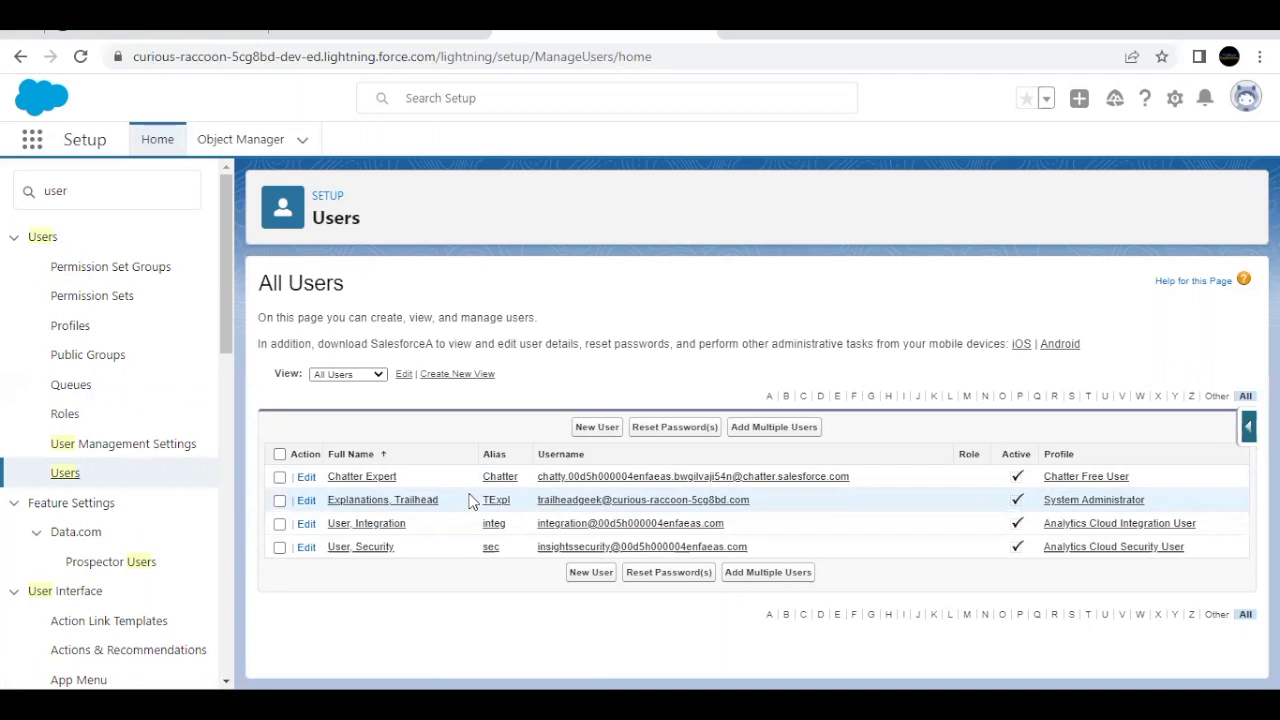
{"action": "left_click", "coordinate": [280, 502]}
{"action": "left_click", "coordinate": [280, 501]}
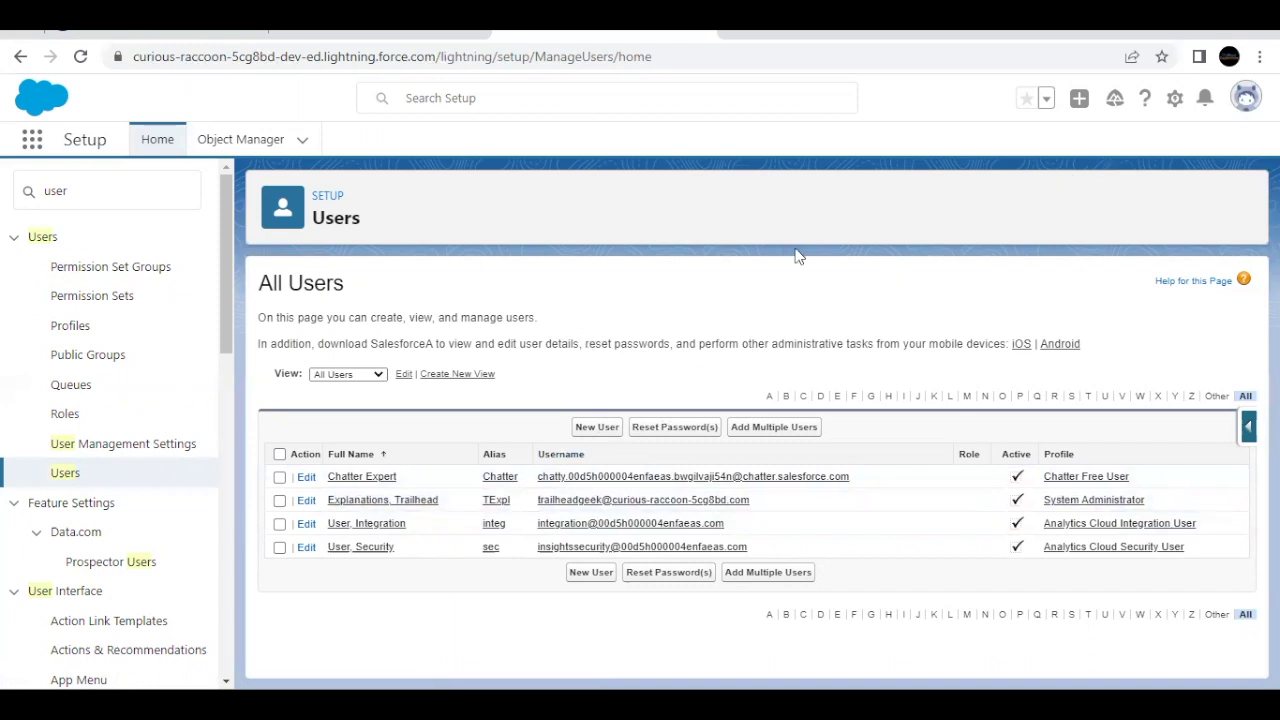
{"action": "left_click", "coordinate": [424, 510]}
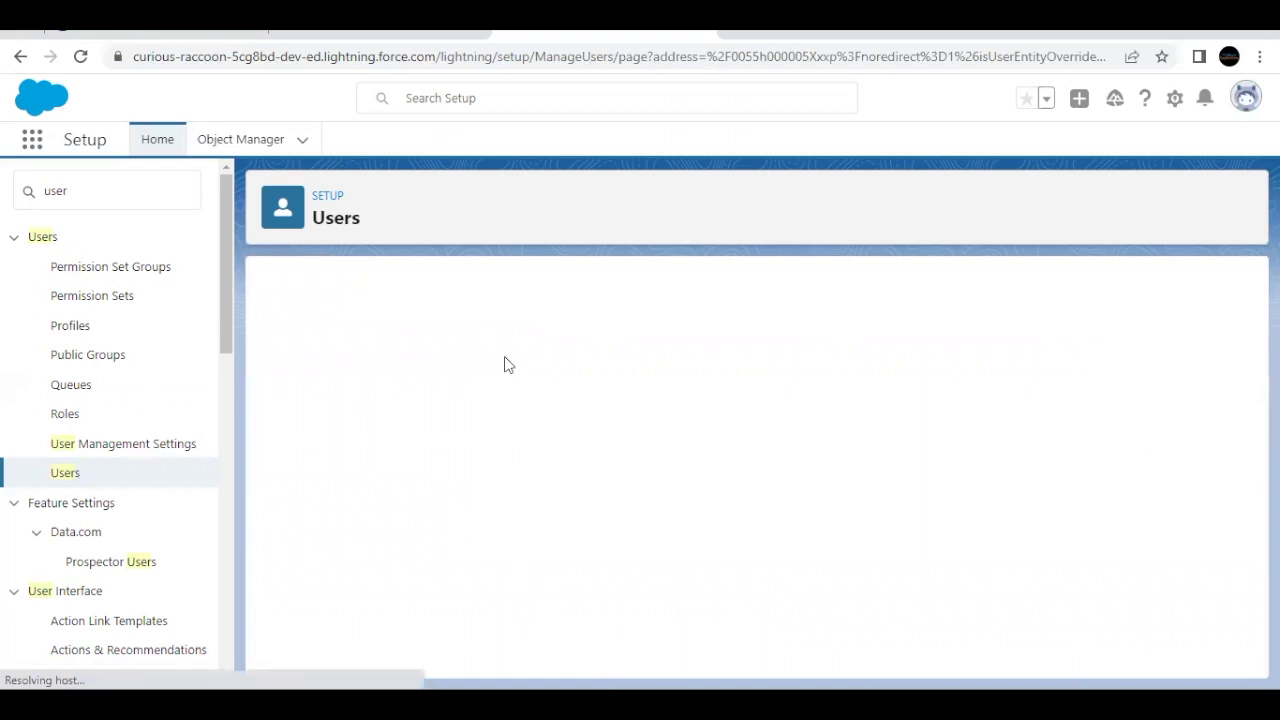
Move Trailhead into the administrator's enabled permission sets and save the assignment.
{"action": "mouse_move", "coordinate": [447, 333]}
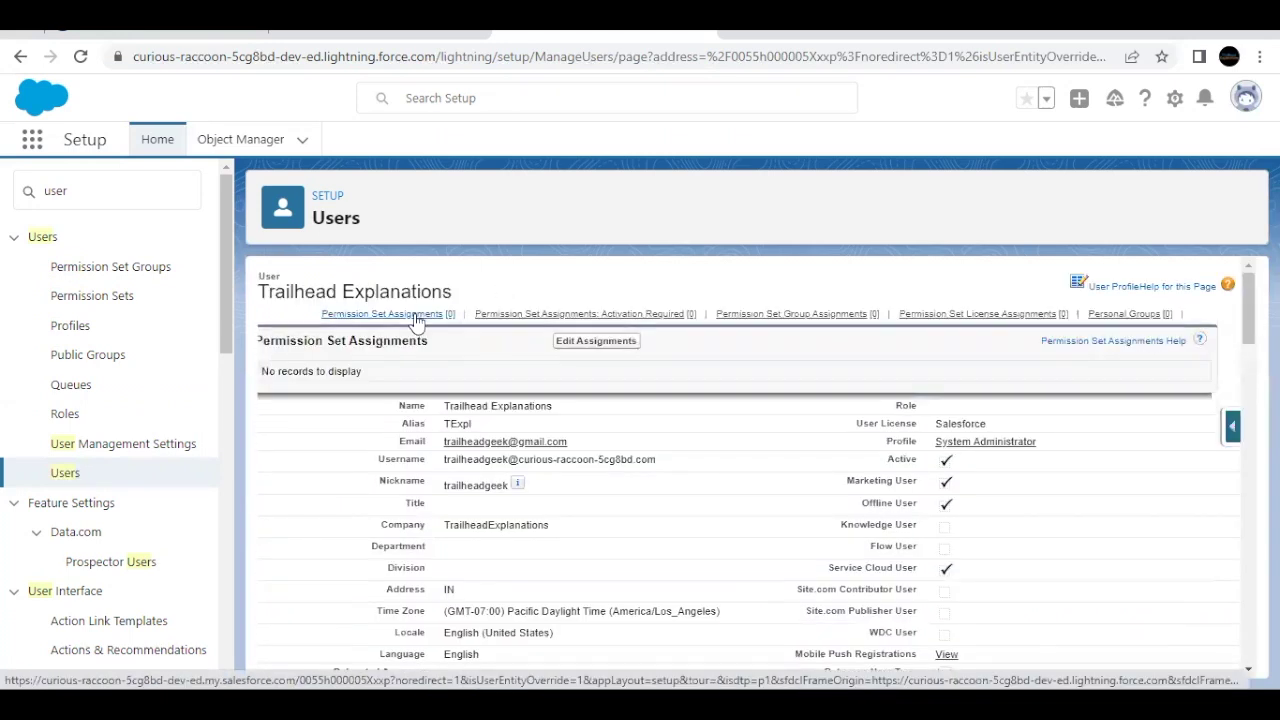
{"action": "left_click", "coordinate": [414, 313]}
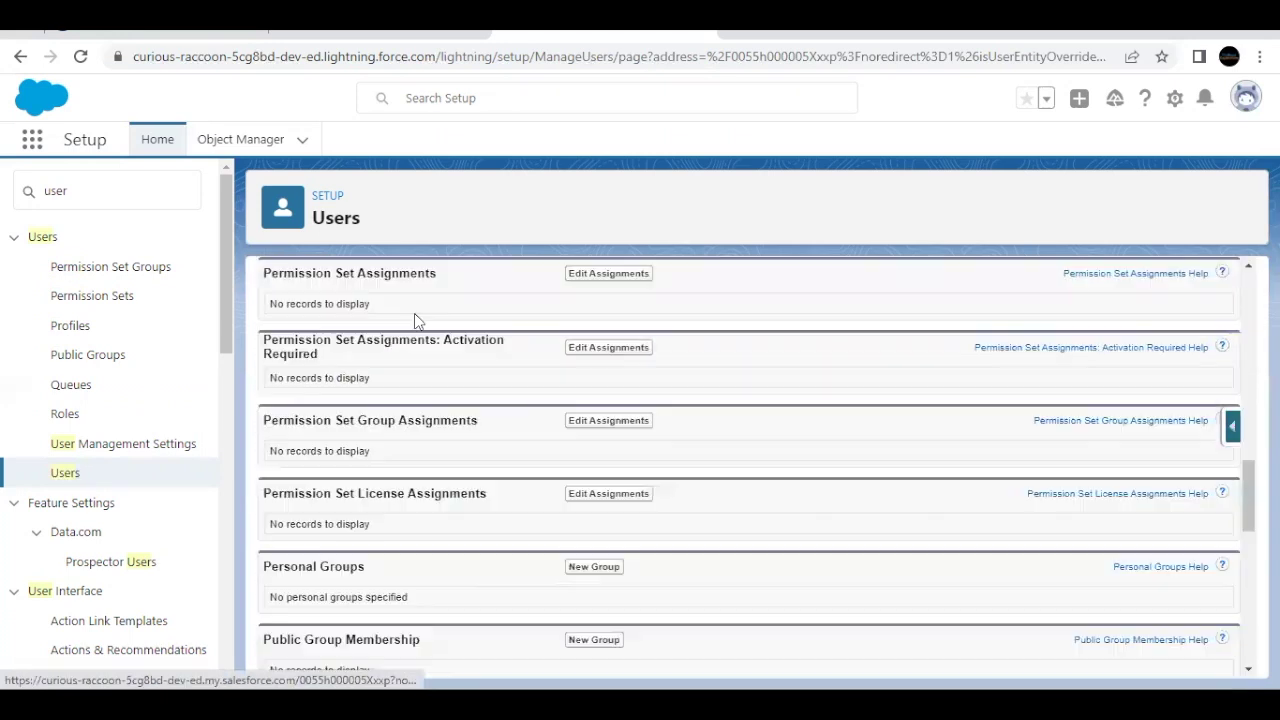
{"action": "left_click", "coordinate": [607, 278]}
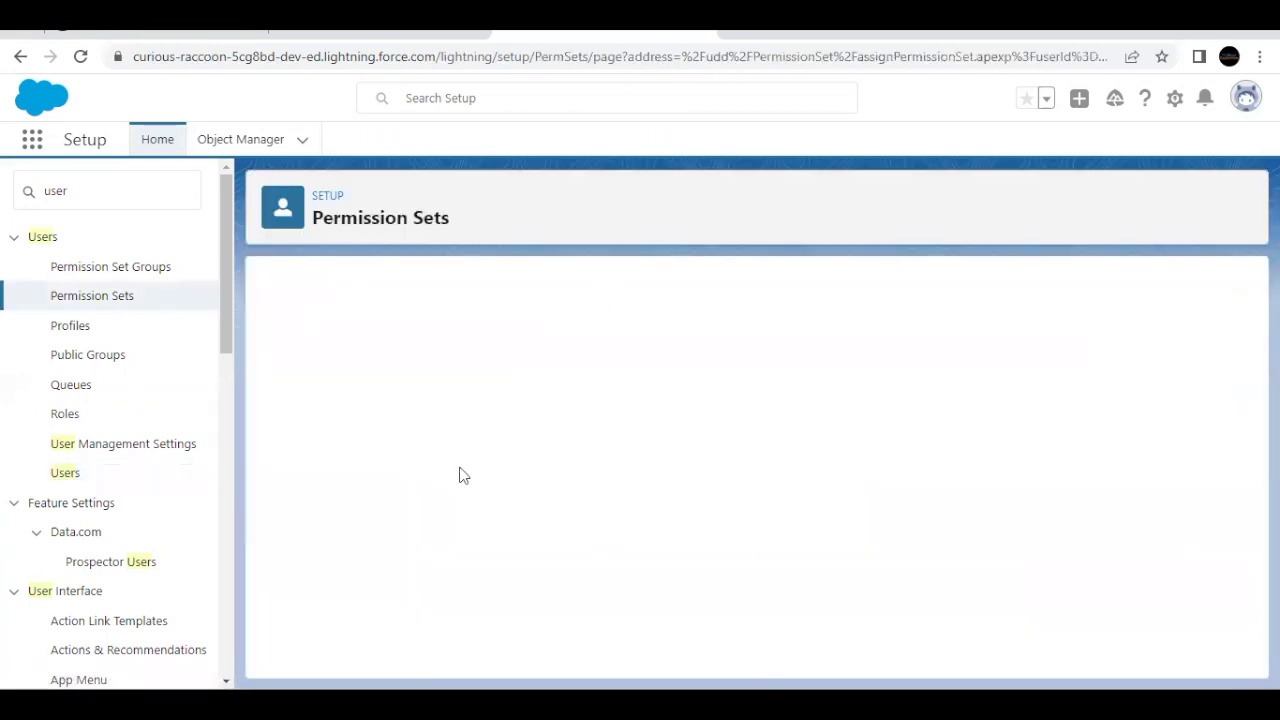
{"action": "scroll", "coordinate": [382, 530], "scroll_direction": "down", "scroll_amount": 2}
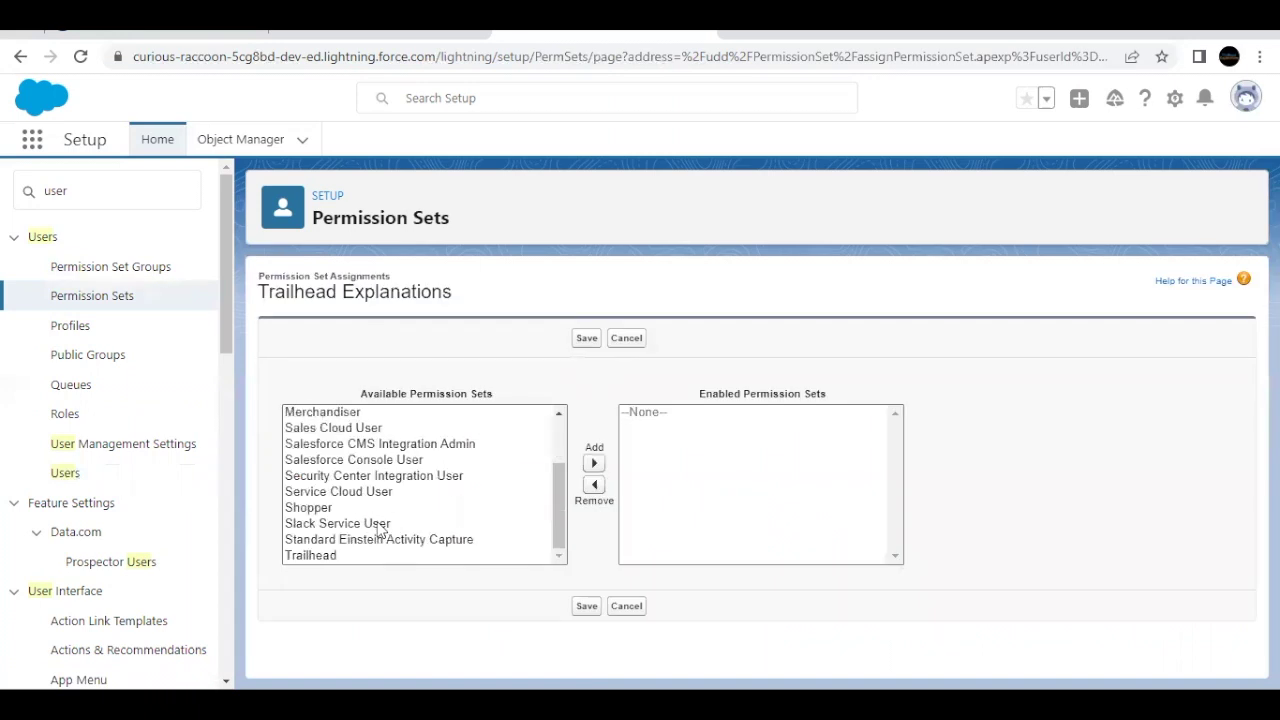
{"action": "left_click", "coordinate": [338, 556]}
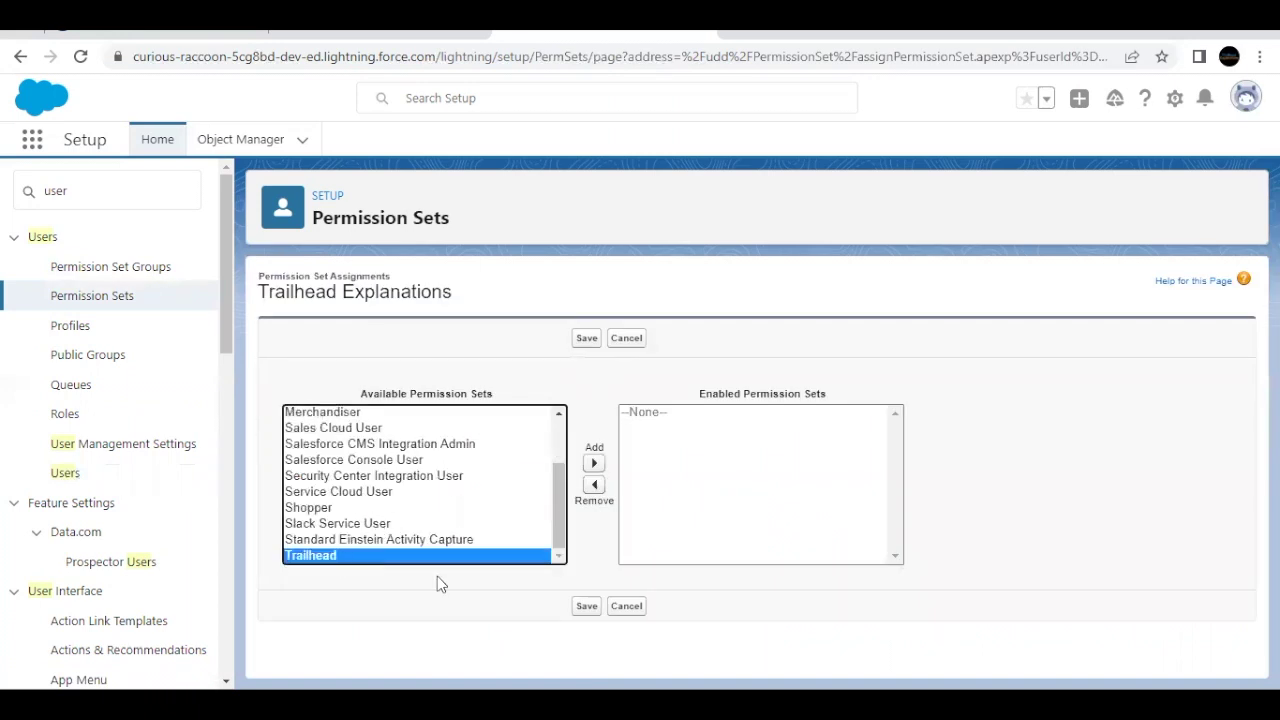
{"action": "left_click", "coordinate": [593, 463]}
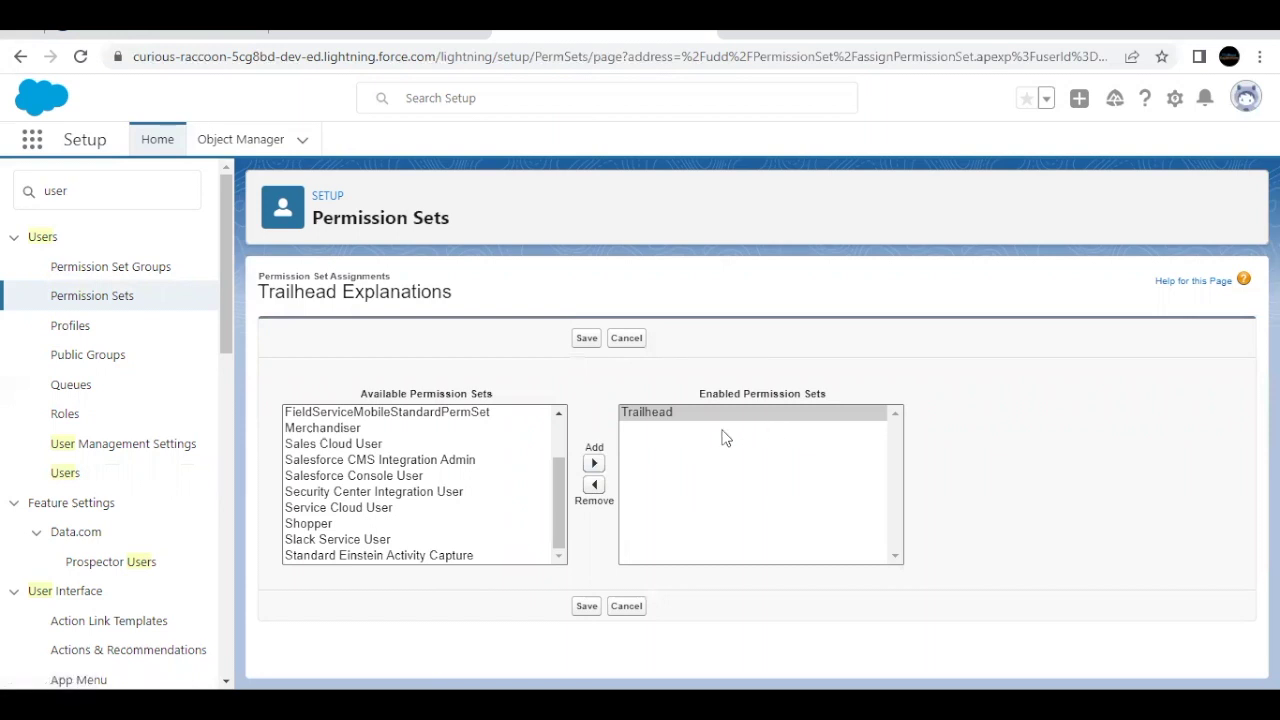
{"action": "left_click", "coordinate": [580, 606]}
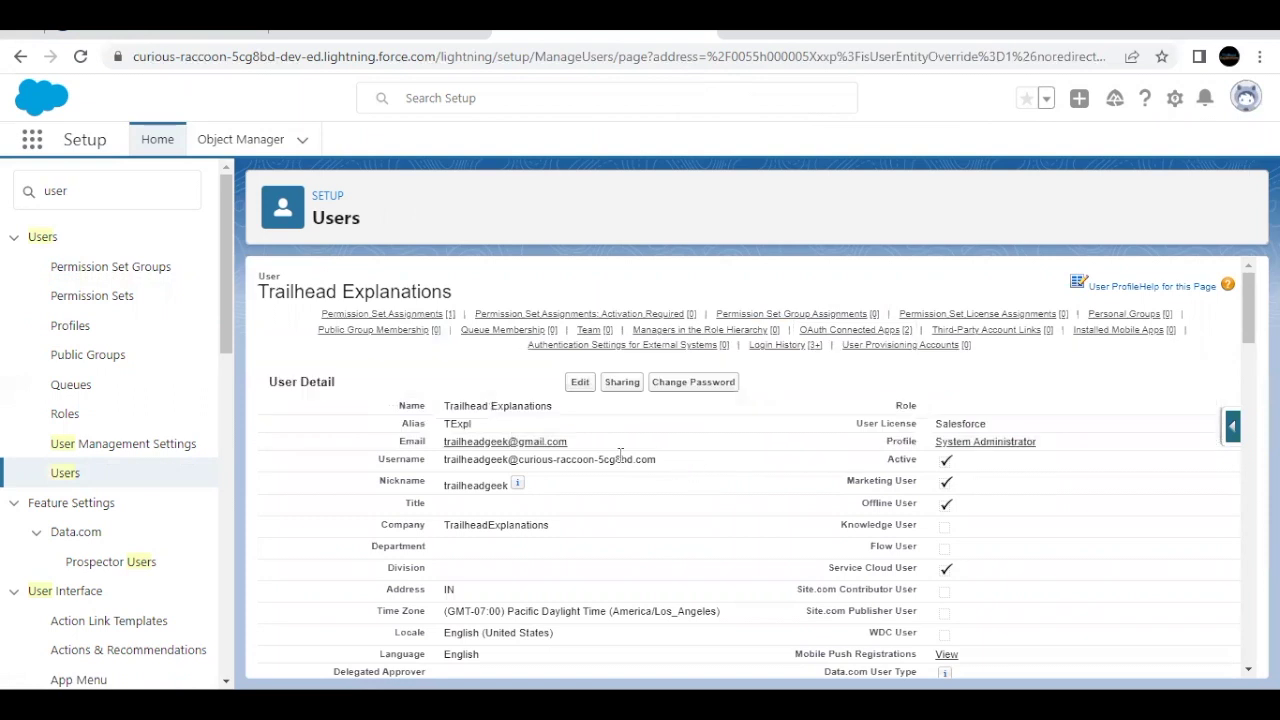
Copy the administrator's username and log out of the org.
{"action": "left_click_drag", "start_coordinate": [657, 459], "coordinate": [459, 467]}
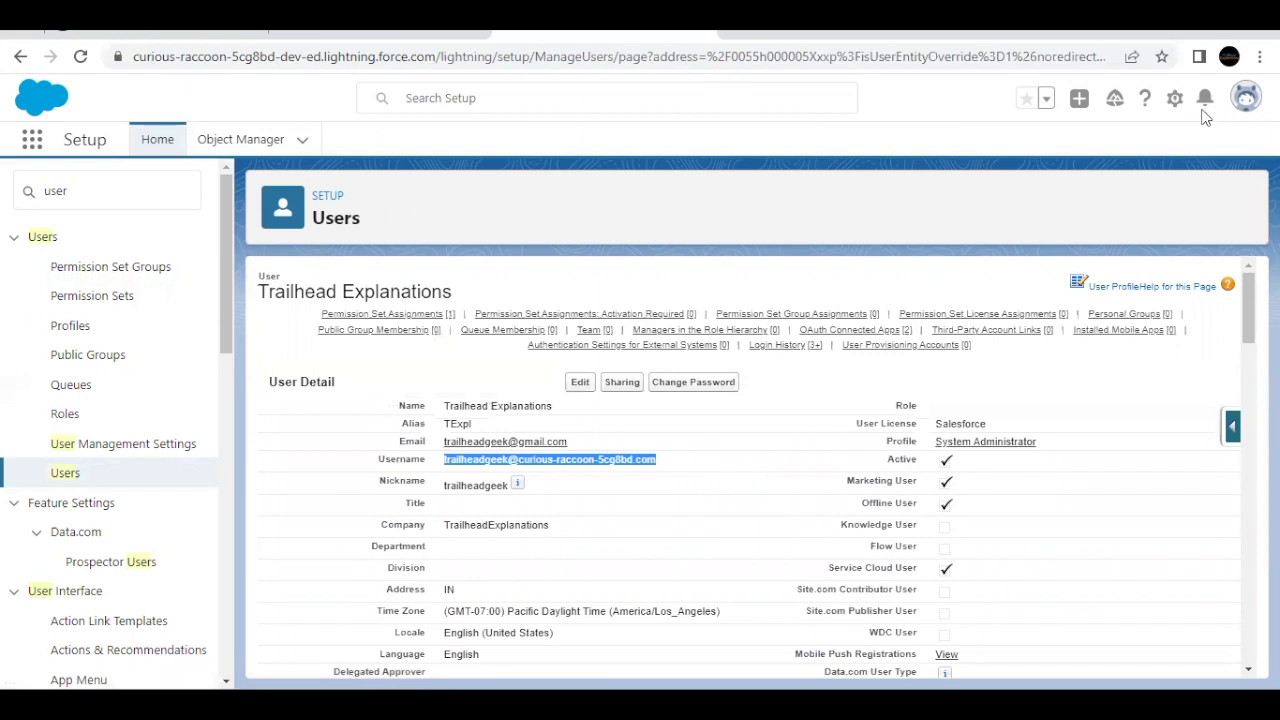
{"action": "left_click", "coordinate": [1243, 104]}
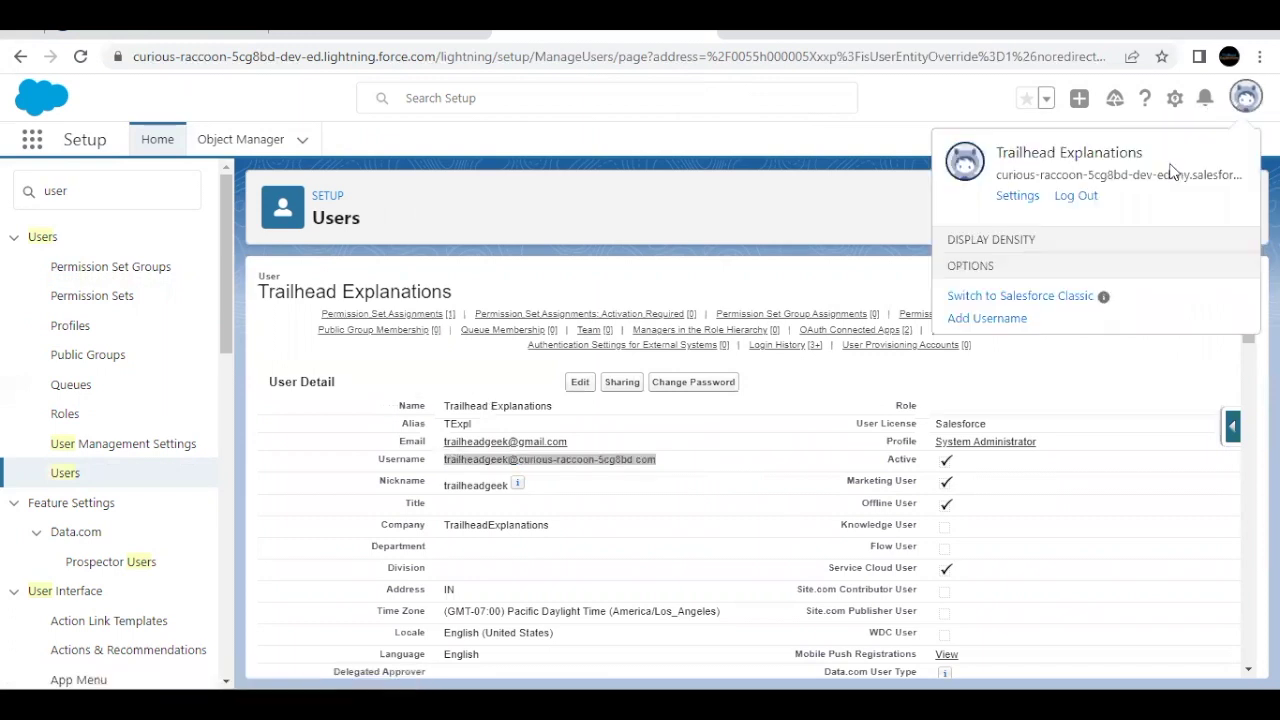
{"action": "left_click", "coordinate": [1078, 198]}
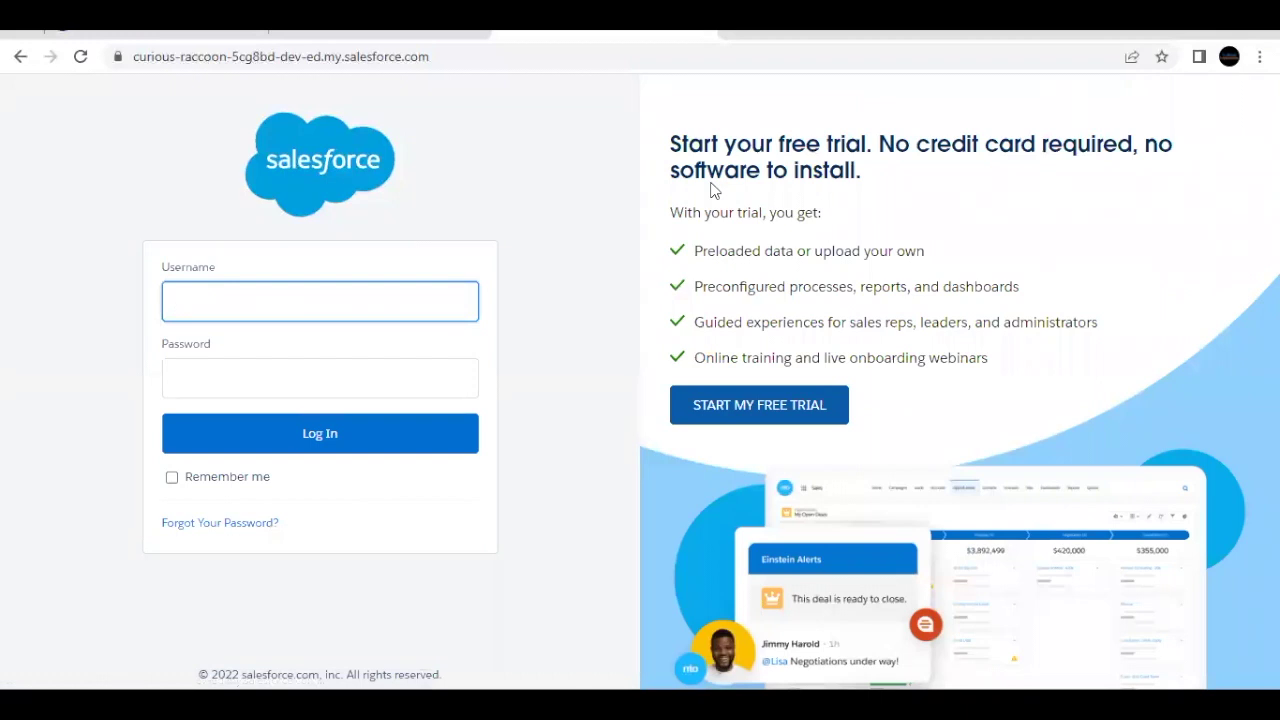
On the login page, paste the copied username and type the account password.
{"action": "left_click", "coordinate": [366, 300]}
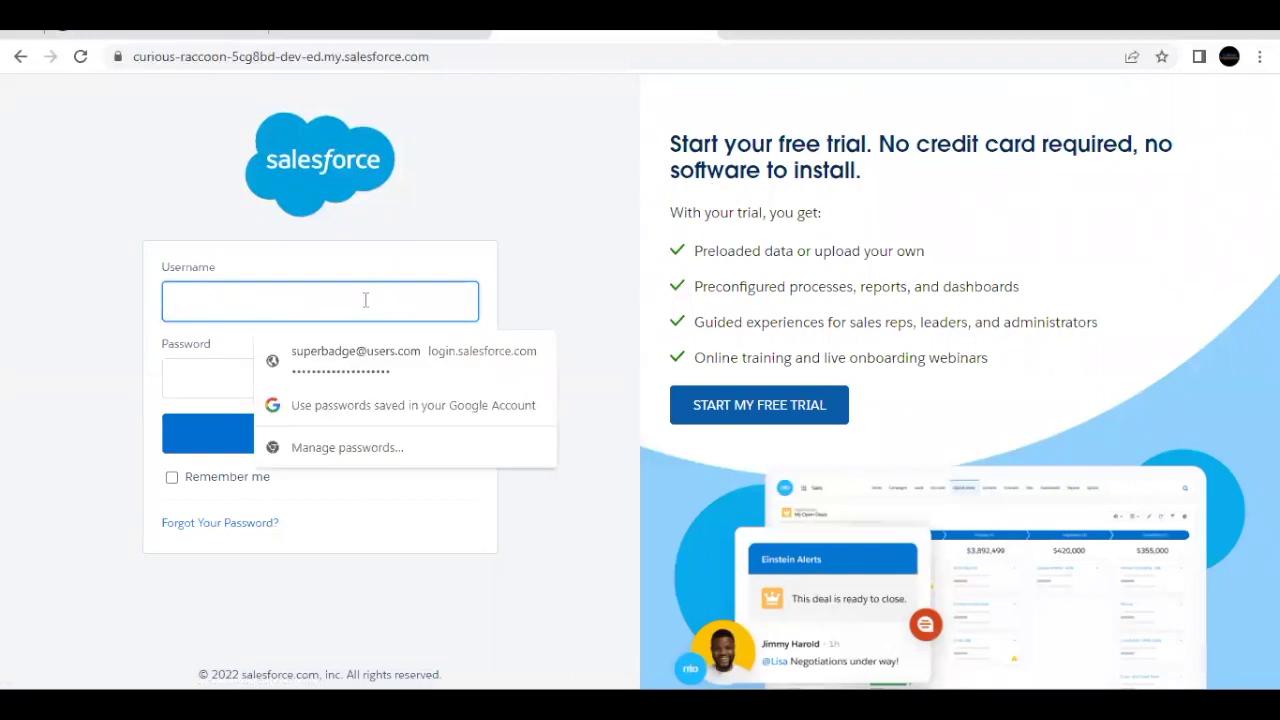
{"action": "key", "text": "ctrl+v"}
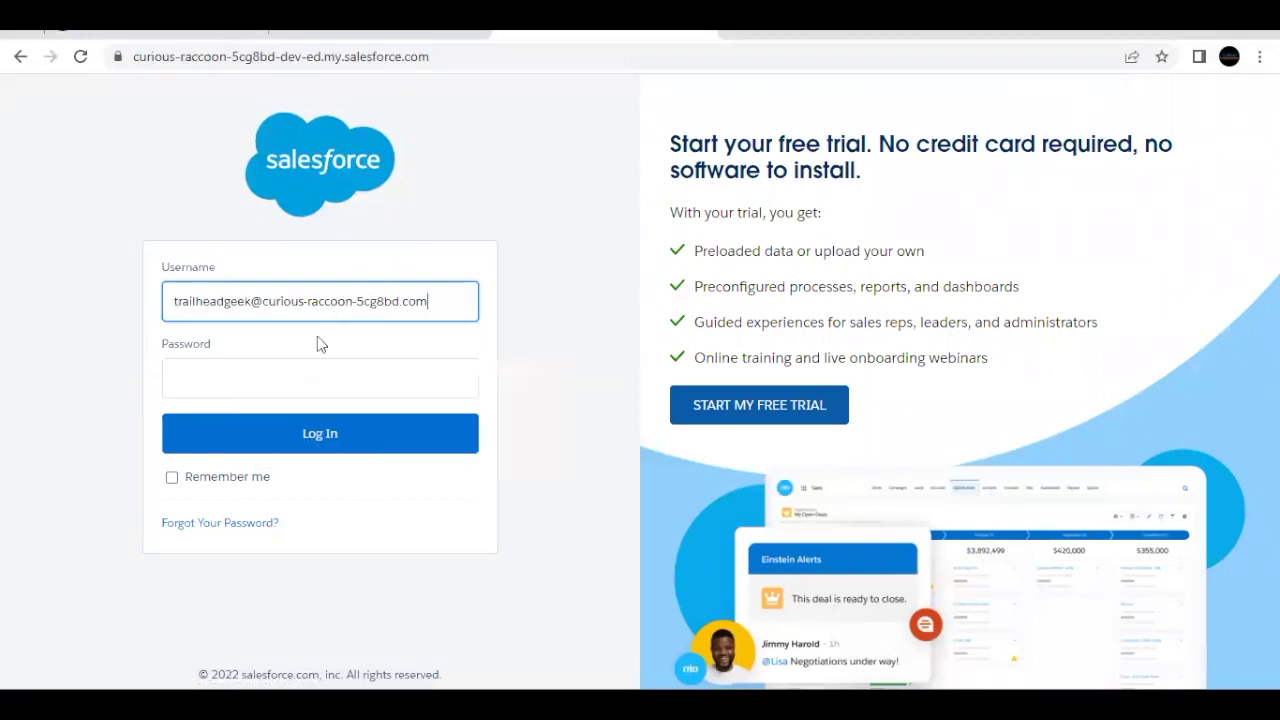
{"action": "left_click", "coordinate": [290, 382]}
{"action": "type", "text": "*********"}
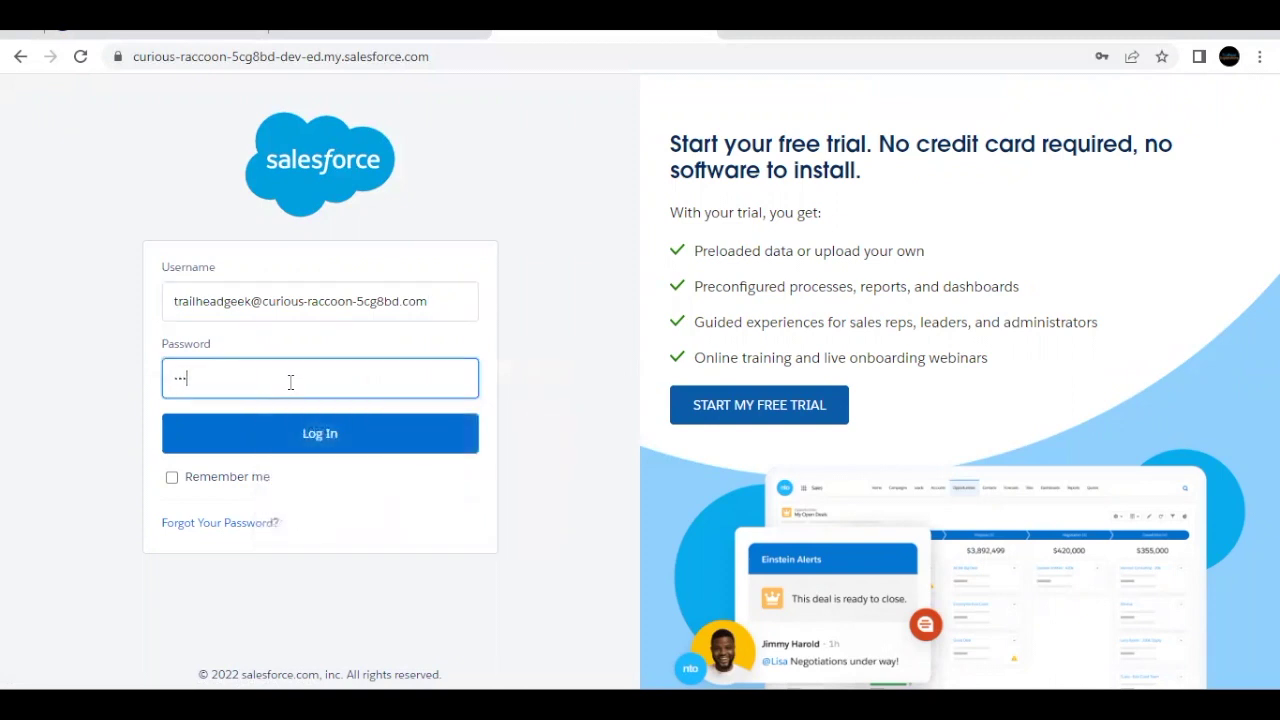
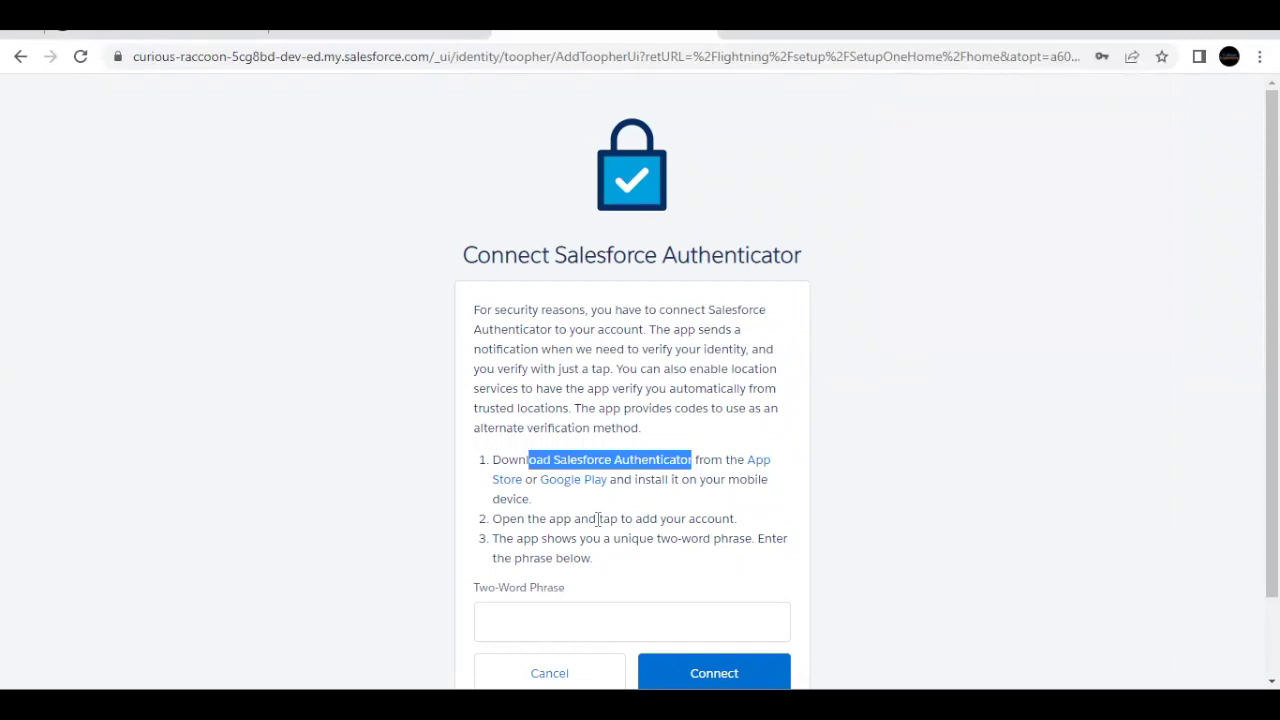
Enter the Authenticator app's two-word pairing phrase and connect Salesforce Authenticator to the account.
{"action": "scroll", "coordinate": [598, 519], "scroll_direction": "down", "scroll_amount": 1}
{"action": "left_click", "coordinate": [600, 527]}
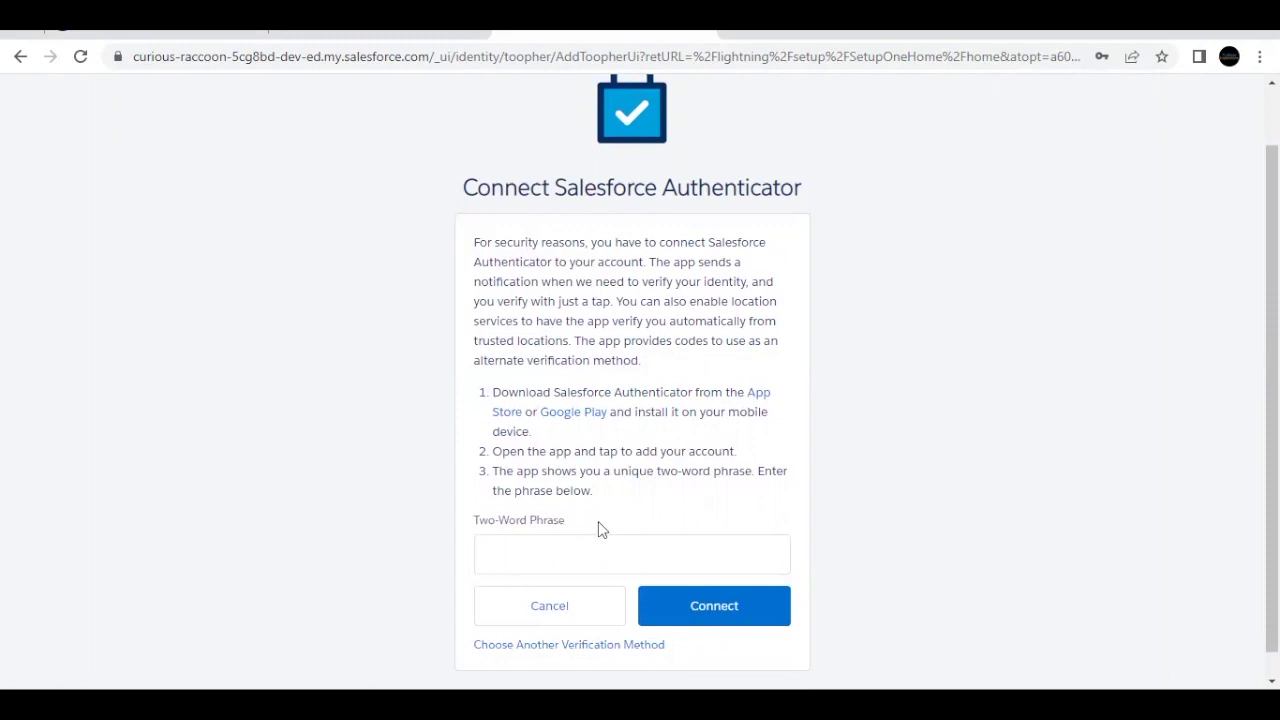
{"action": "left_click", "coordinate": [591, 549]}
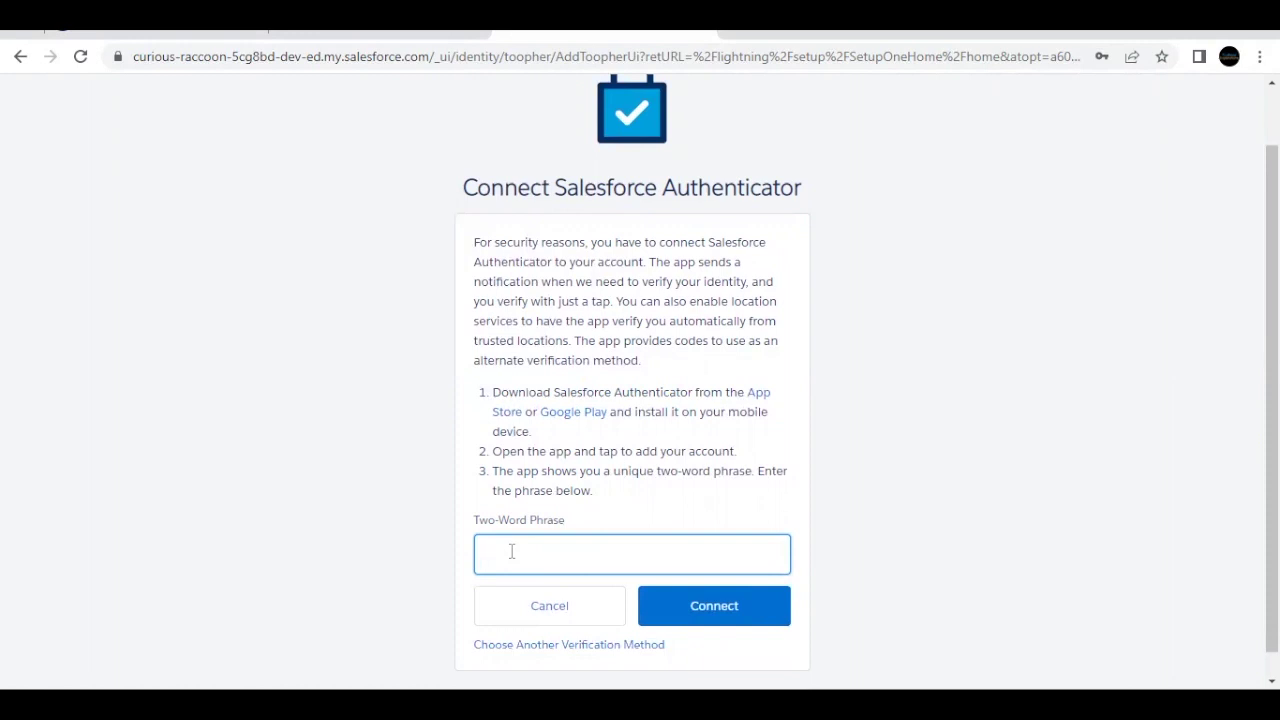
{"action": "type", "text": "extreme dose"}
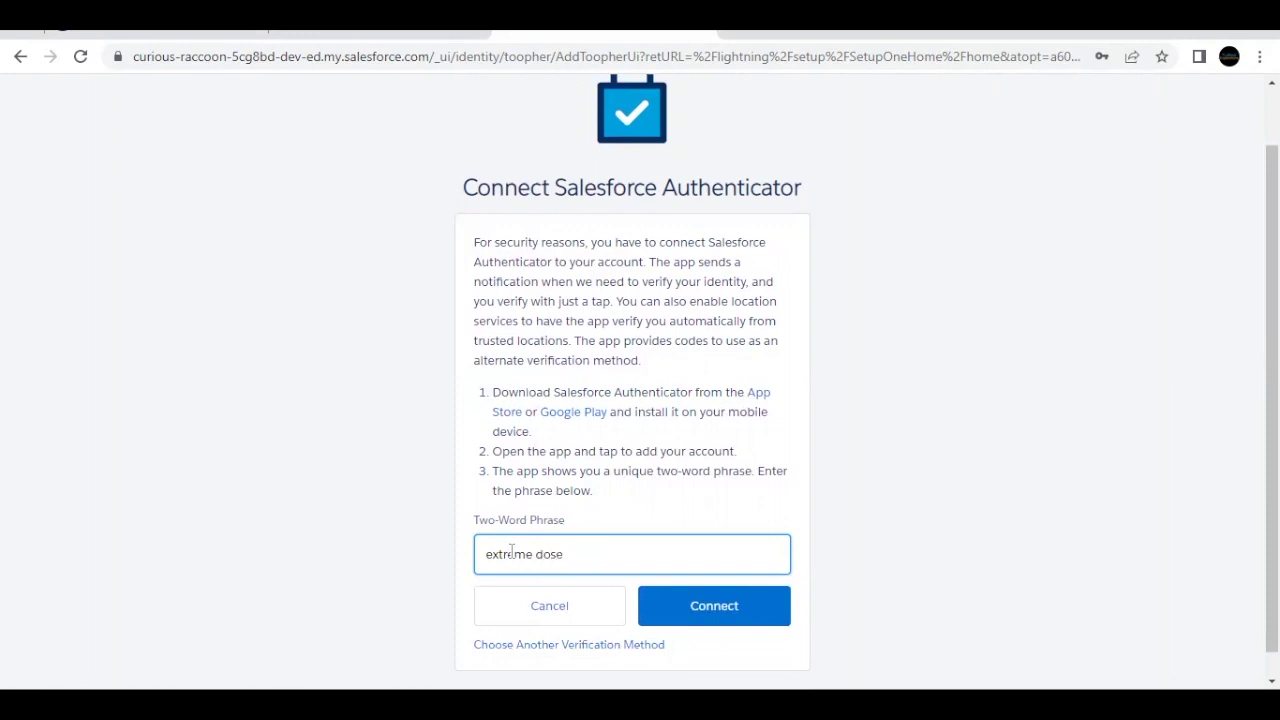
{"action": "left_click", "coordinate": [713, 606]}
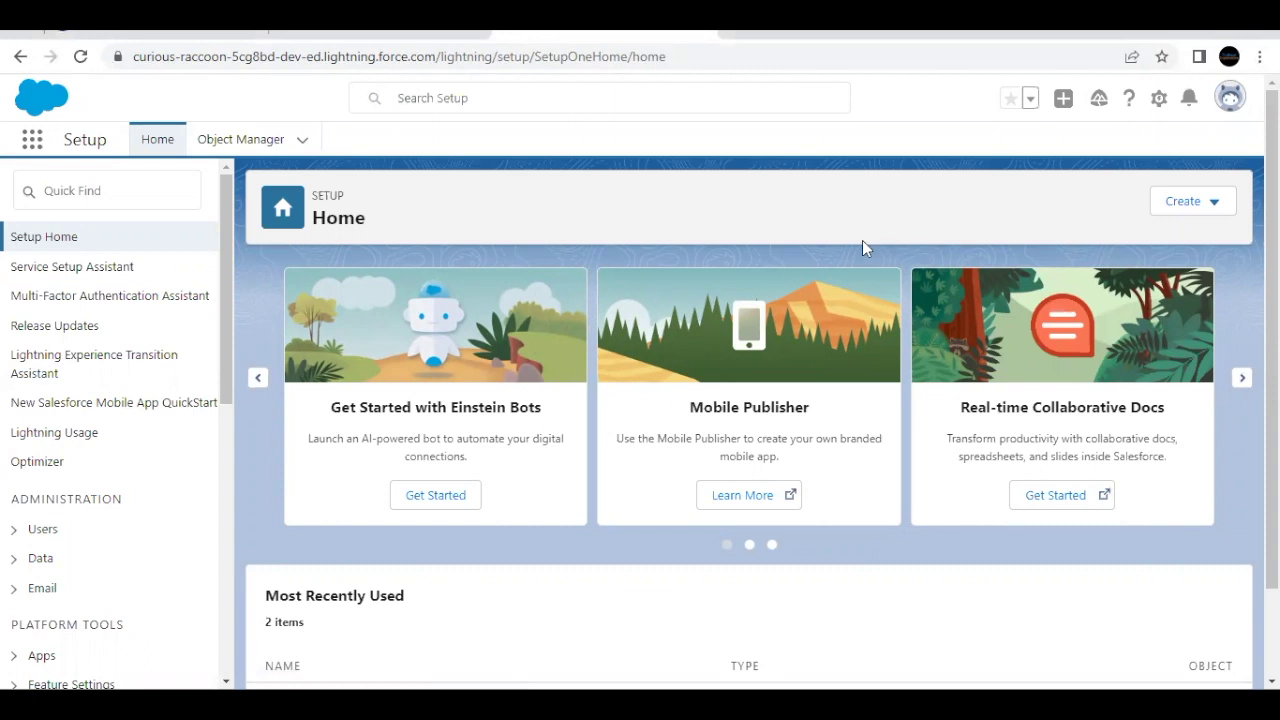
Log out from the avatar menu and sign back in with the saved username and account password.
{"action": "left_click", "coordinate": [1229, 96]}
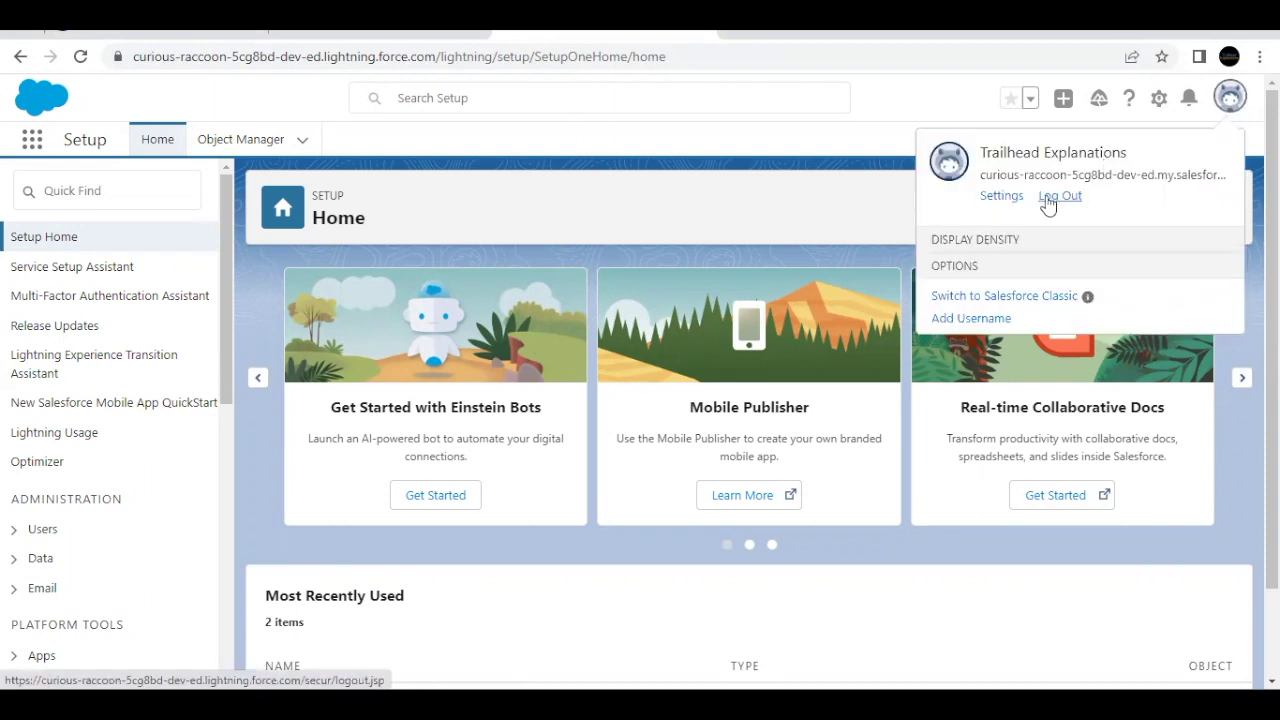
{"action": "left_click", "coordinate": [1058, 197]}
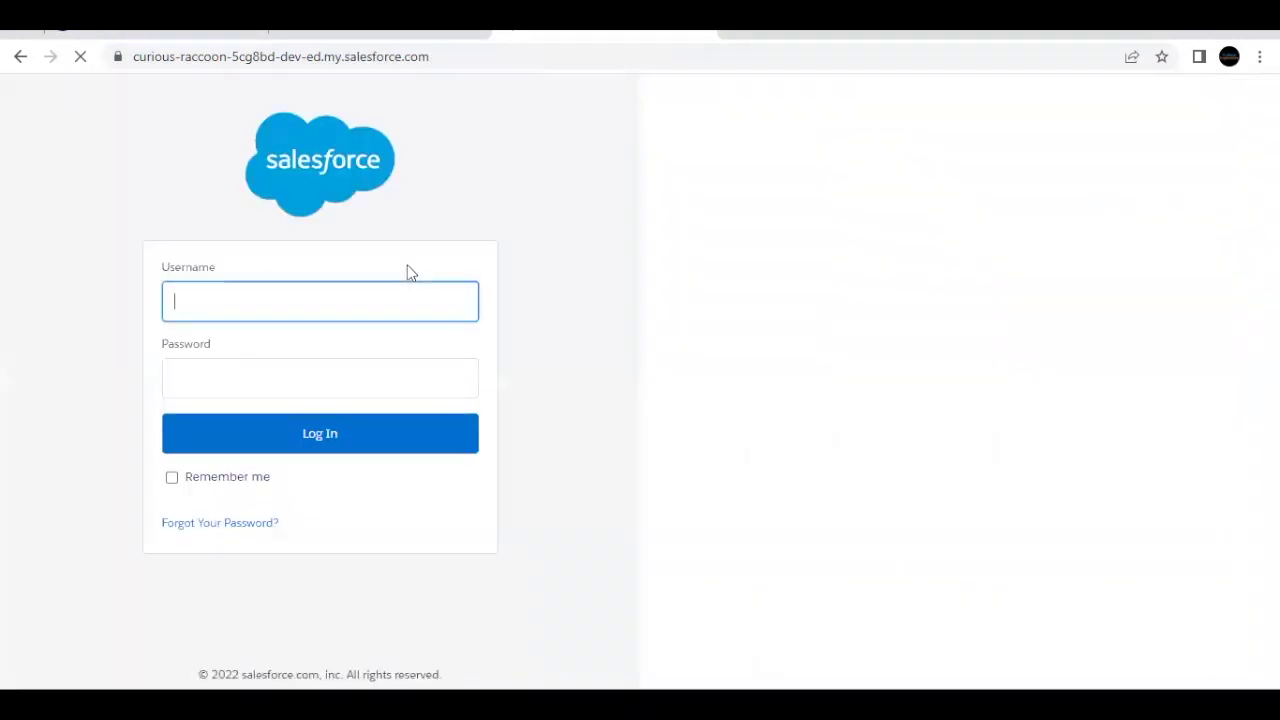
{"action": "left_click", "coordinate": [363, 298]}
{"action": "key", "text": "ctrl+v"}
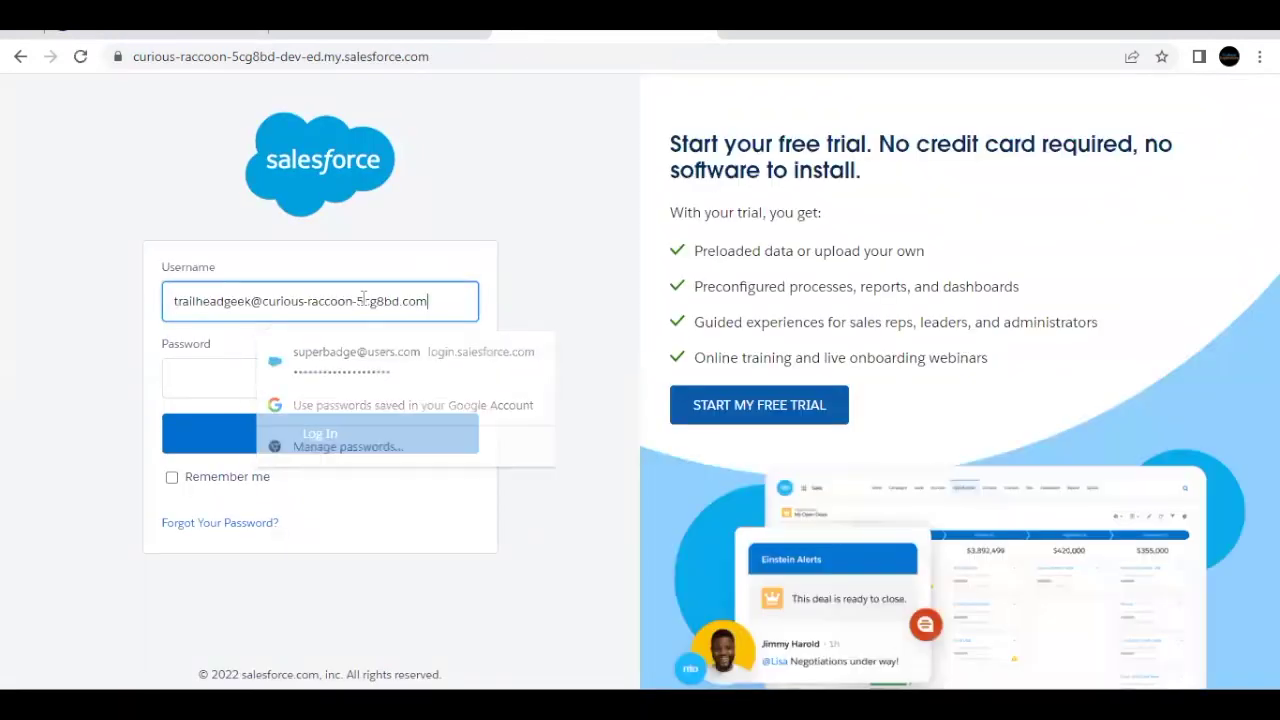
{"action": "left_click", "coordinate": [348, 361]}
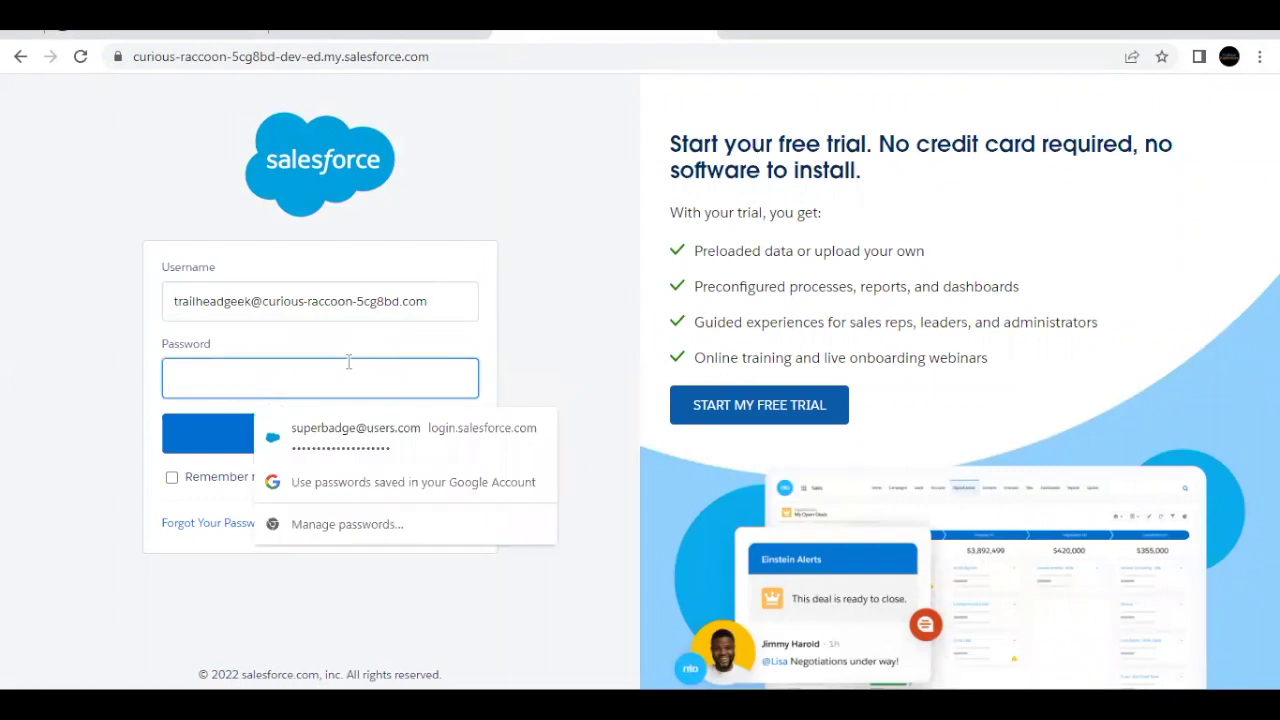
{"action": "type", "text": "•"}
{"action": "key", "text": "BackSpace"}
{"action": "type", "text": "•••••••••••"}
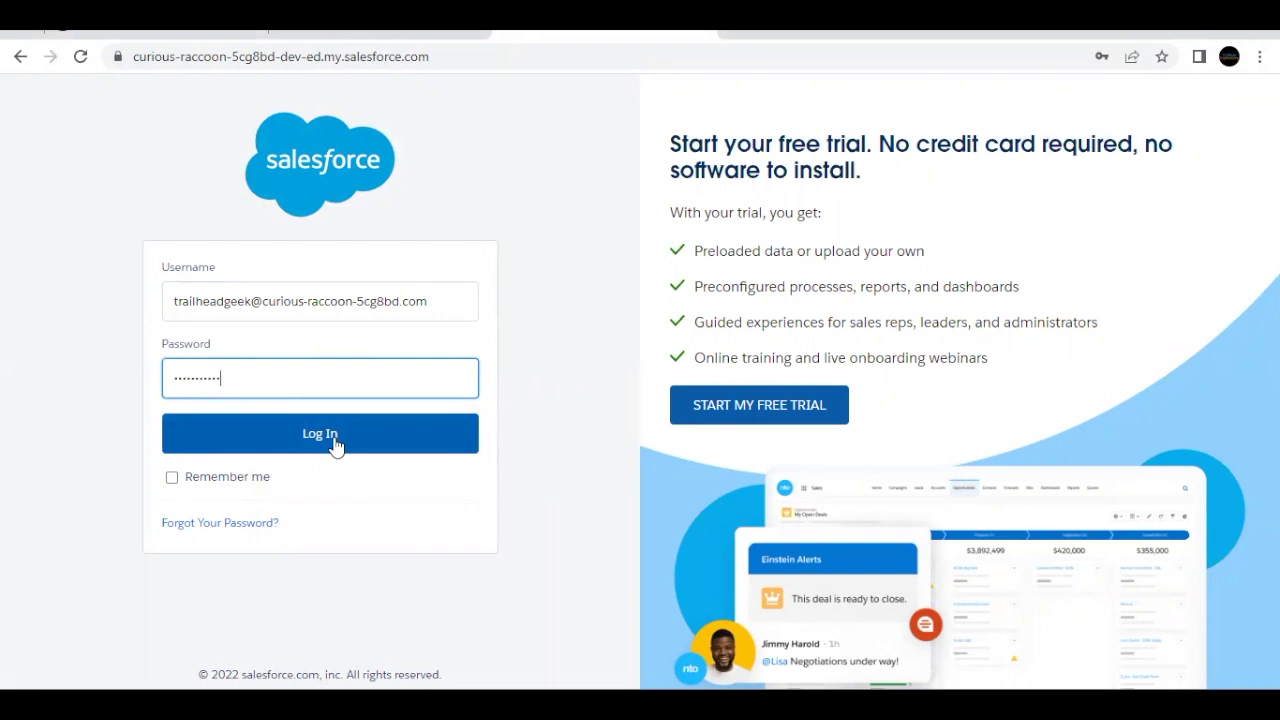
{"action": "left_click", "coordinate": [335, 445]}
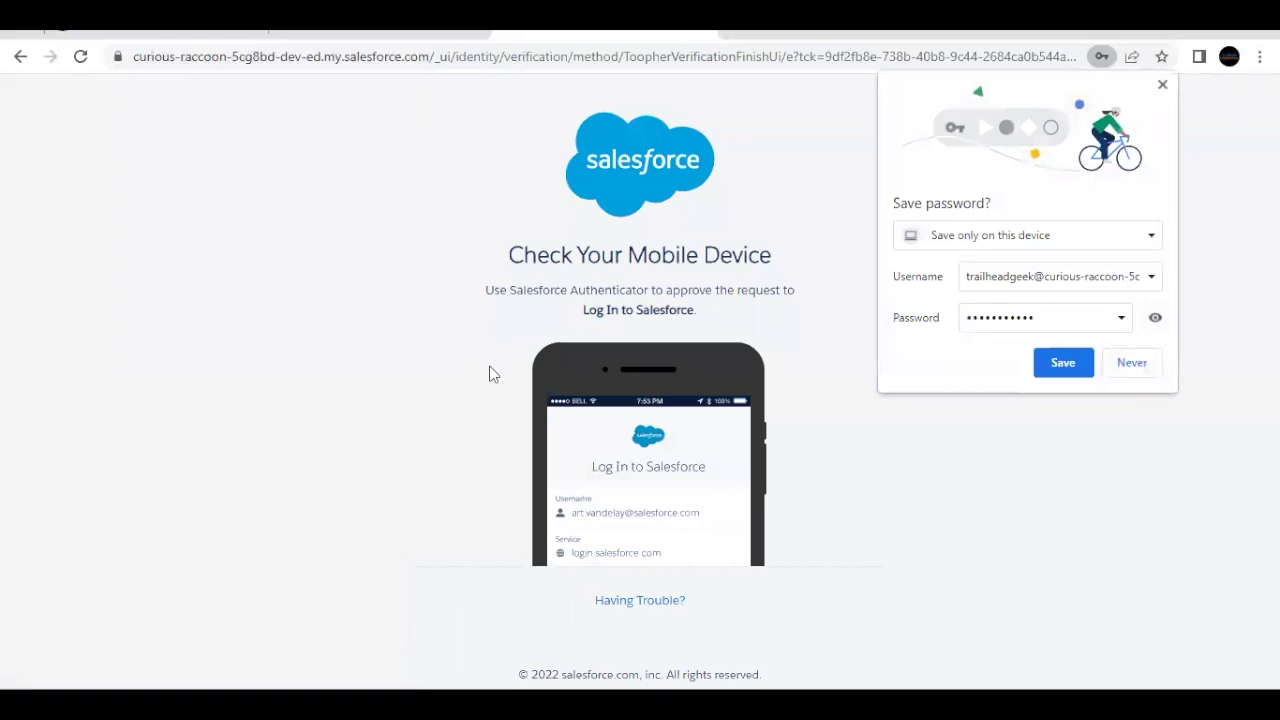
Dismiss Chrome's save-password prompt, approve the mobile login, and choose Remind Me Later for Lightning Login.
{"action": "left_click", "coordinate": [1162, 85]}
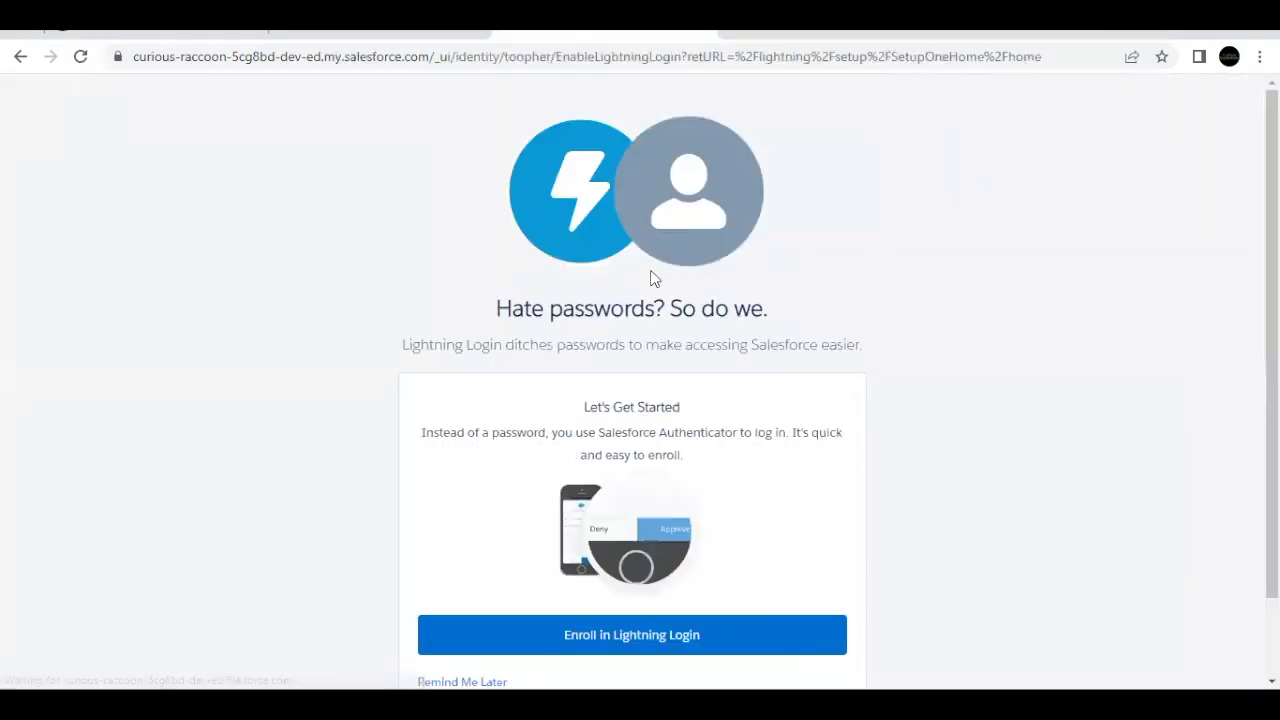
{"action": "scroll", "coordinate": [651, 277], "scroll_direction": "down", "scroll_amount": 2}
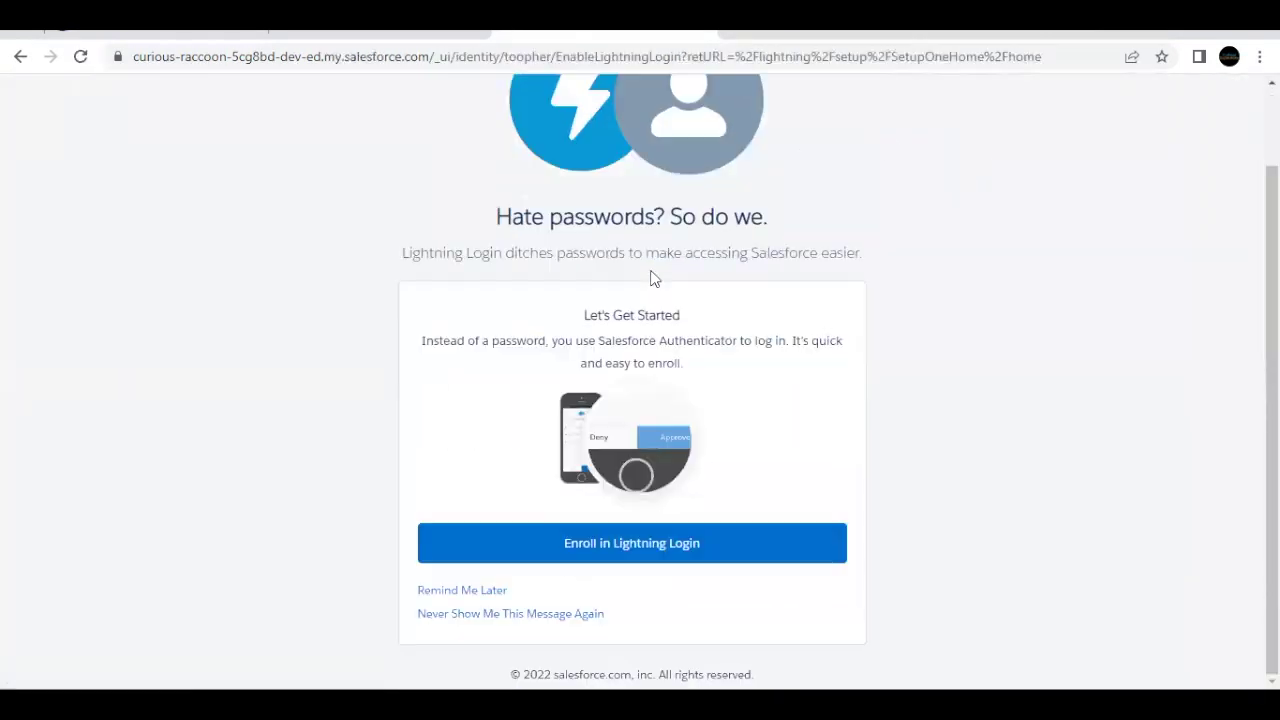
{"action": "left_click", "coordinate": [479, 593]}
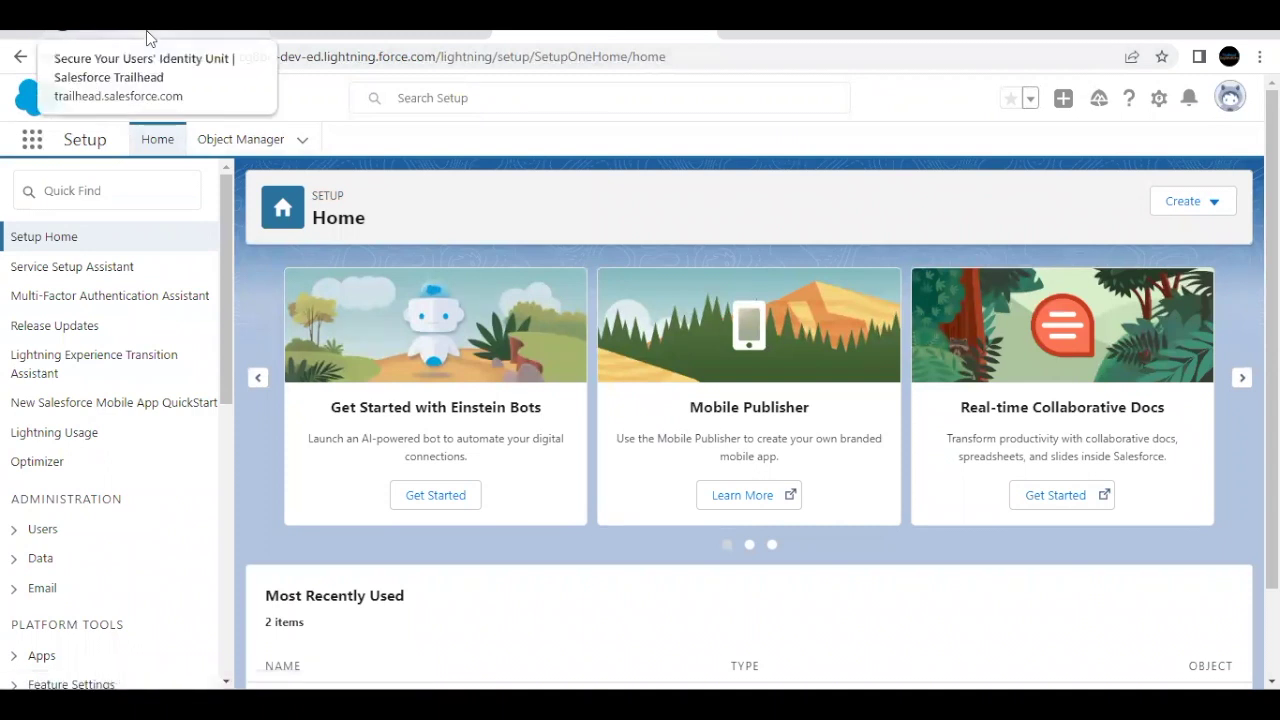
On the Trailhead tab, run Check Challenge for the 500-point Secure Your Users' Identity challenge.
{"action": "left_click", "coordinate": [146, 36]}
{"action": "scroll", "coordinate": [308, 483], "scroll_direction": "down", "scroll_amount": 2}
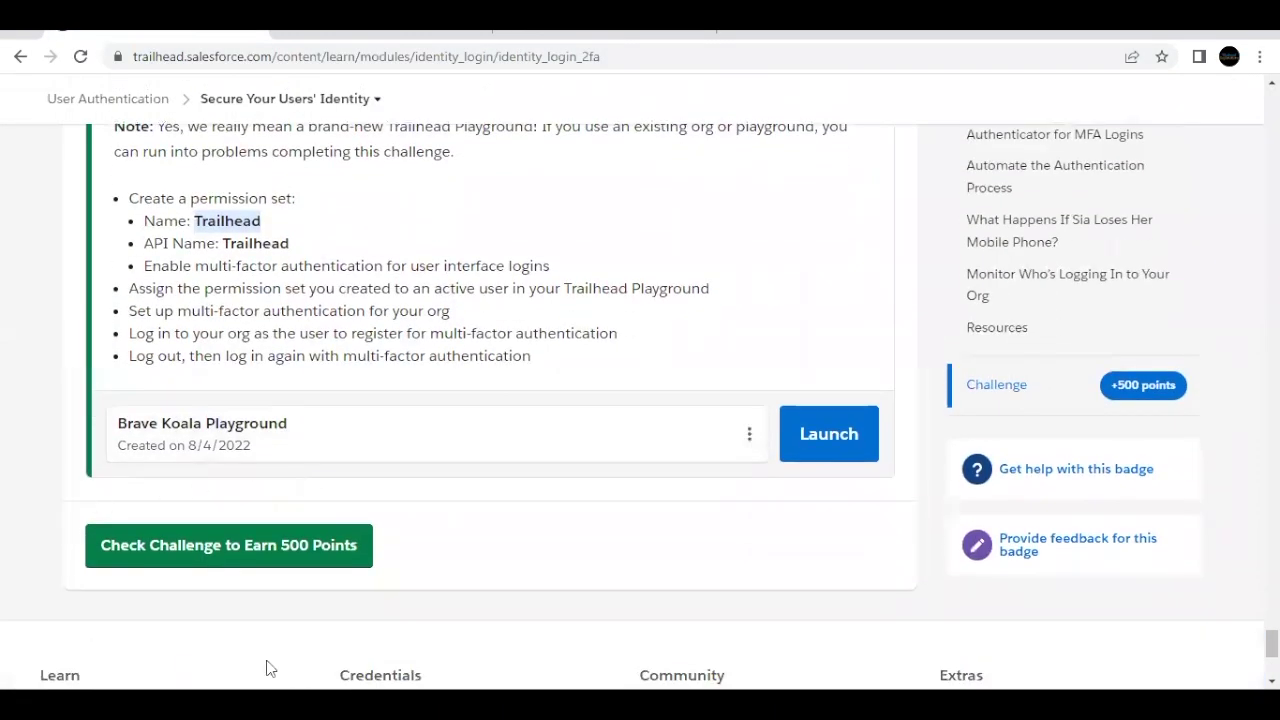
{"action": "left_click", "coordinate": [158, 552]}
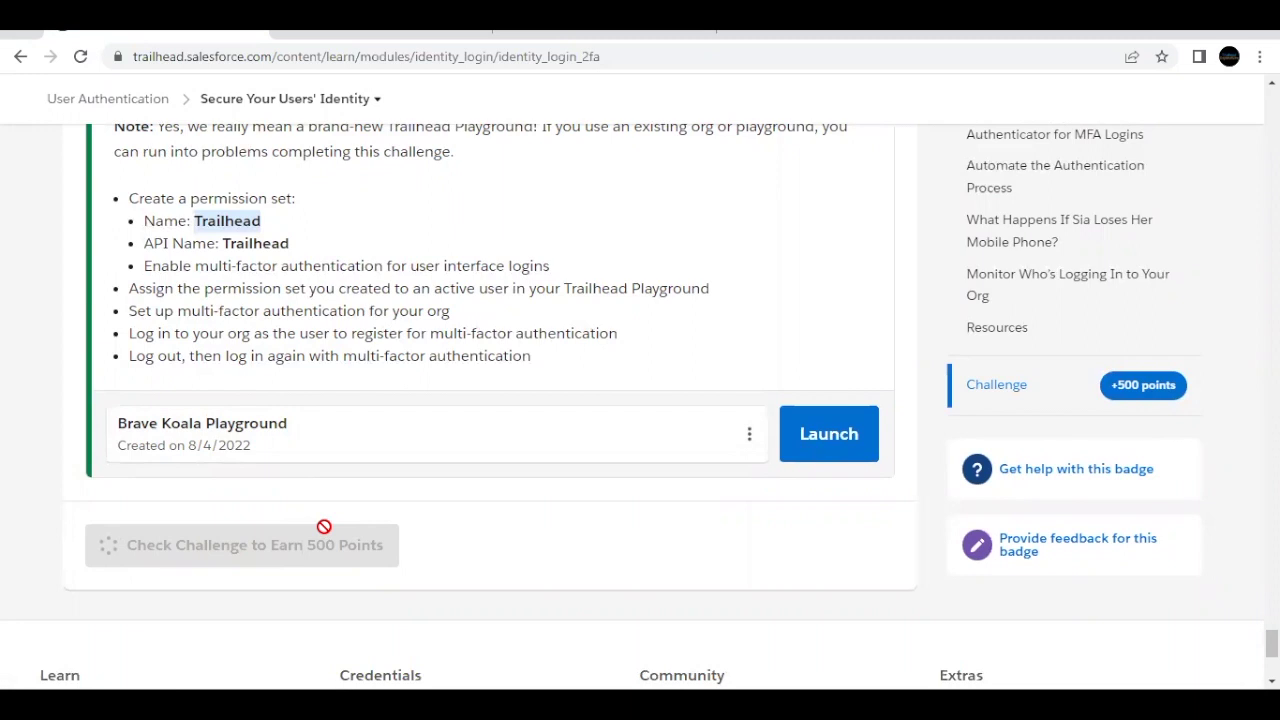
{"action": "scroll", "coordinate": [324, 530], "scroll_direction": "up", "scroll_amount": 1}
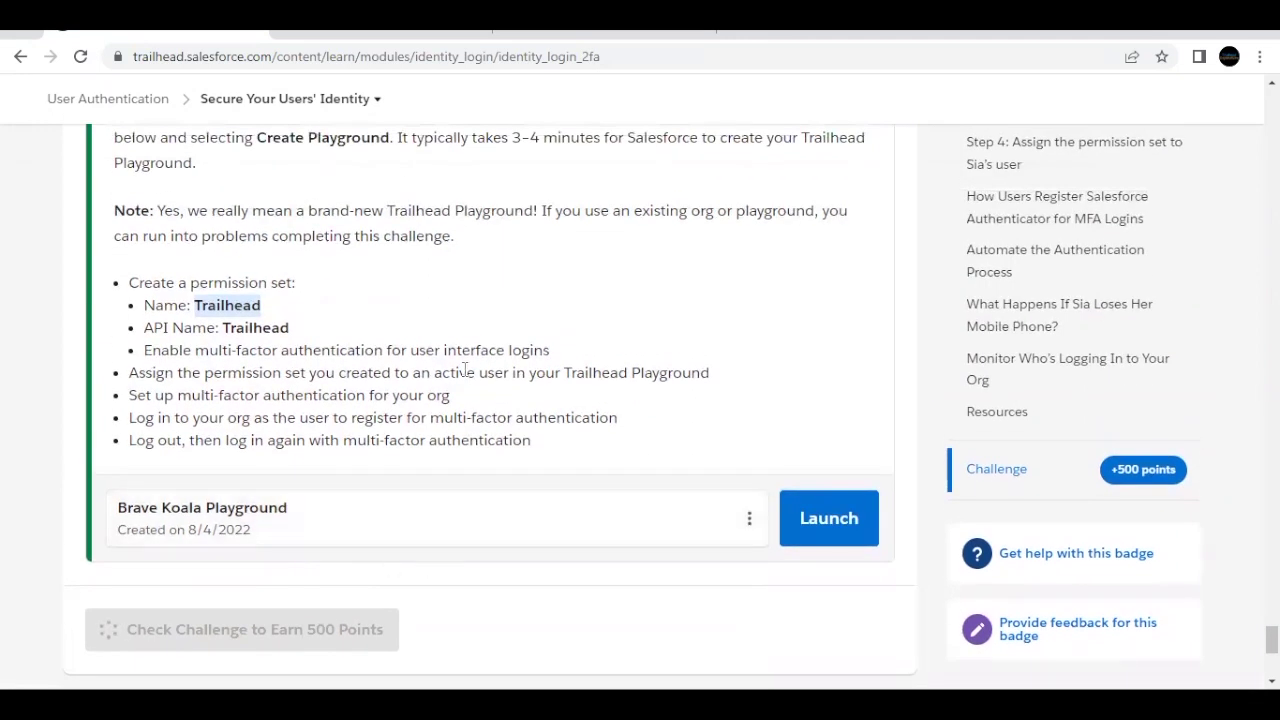